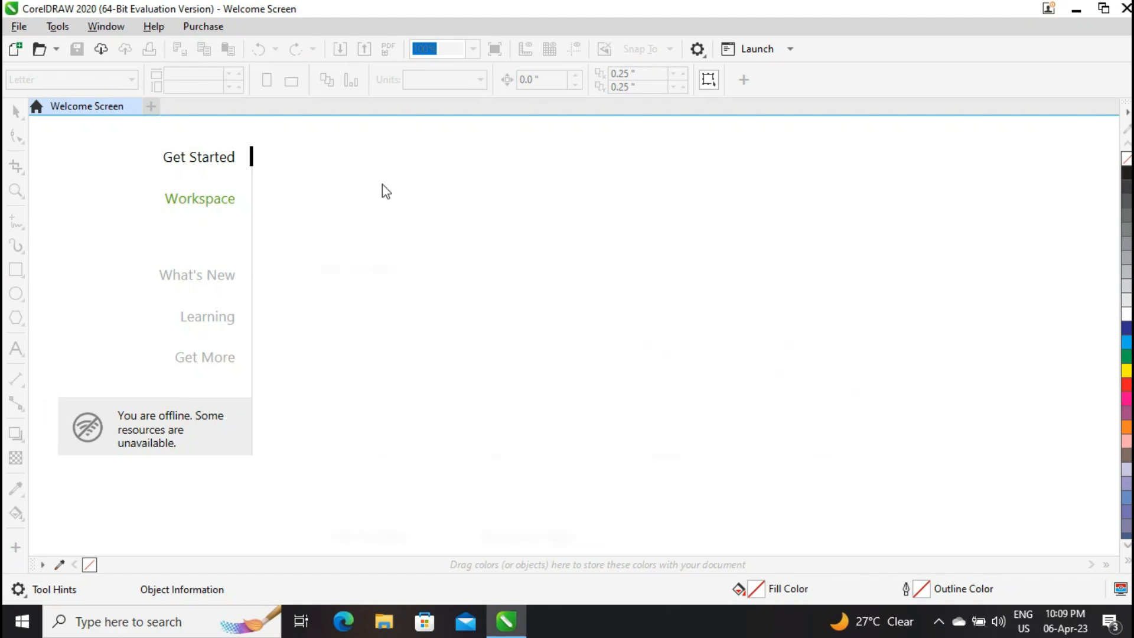
- Create a new 1920 × 1080 px landscape CMYK document at 300 dpi and fit the whole page in view
left_click(342, 228)
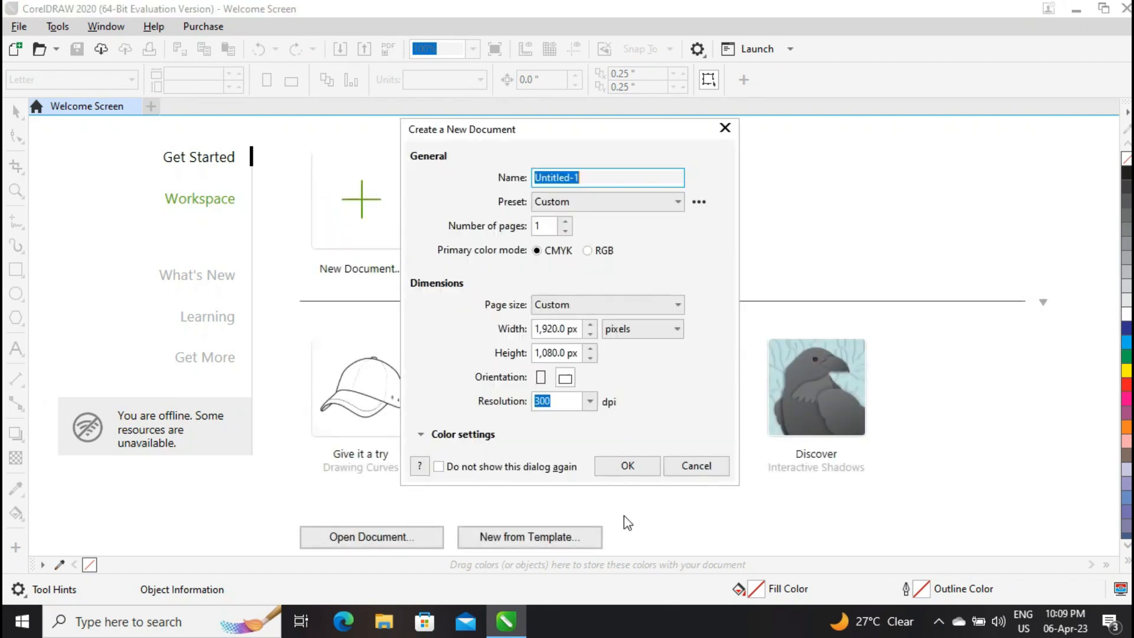
left_click(628, 465)
left_click(473, 48)
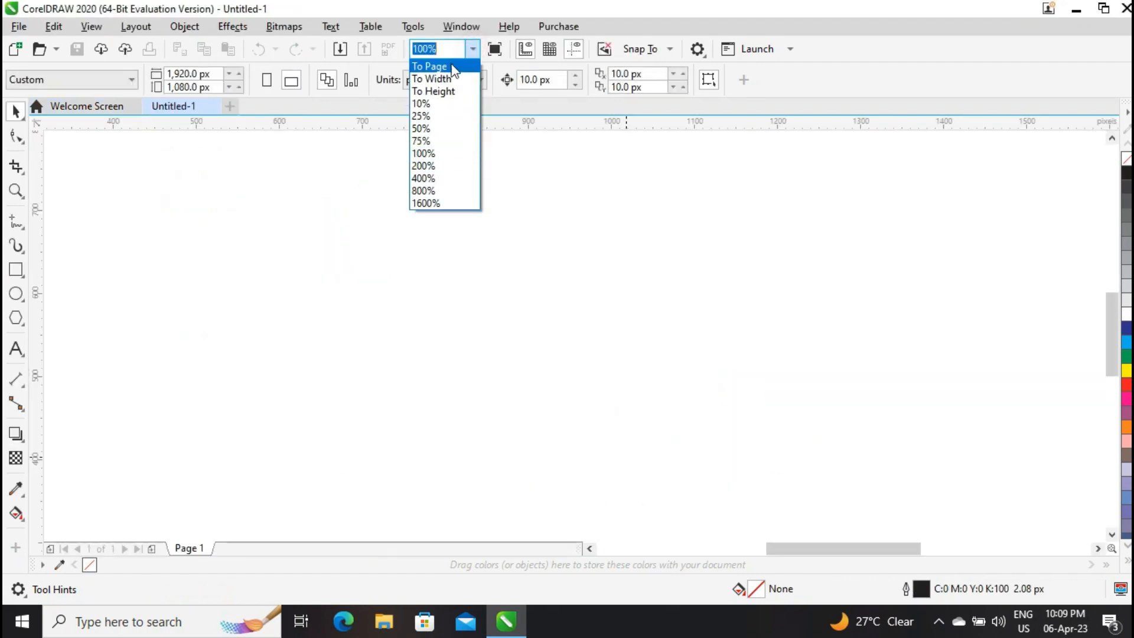
left_click(453, 67)
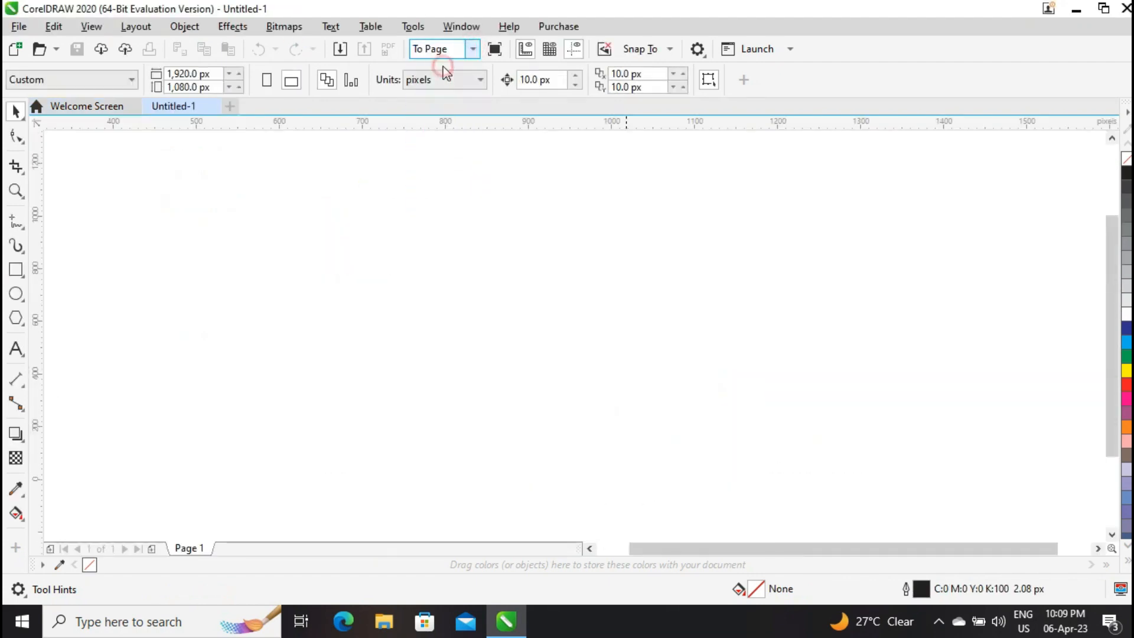
- Draw a star about 677 px wide and 644 px high on the left half of the page with 5 points
left_click(26, 331)
left_click(91, 332)
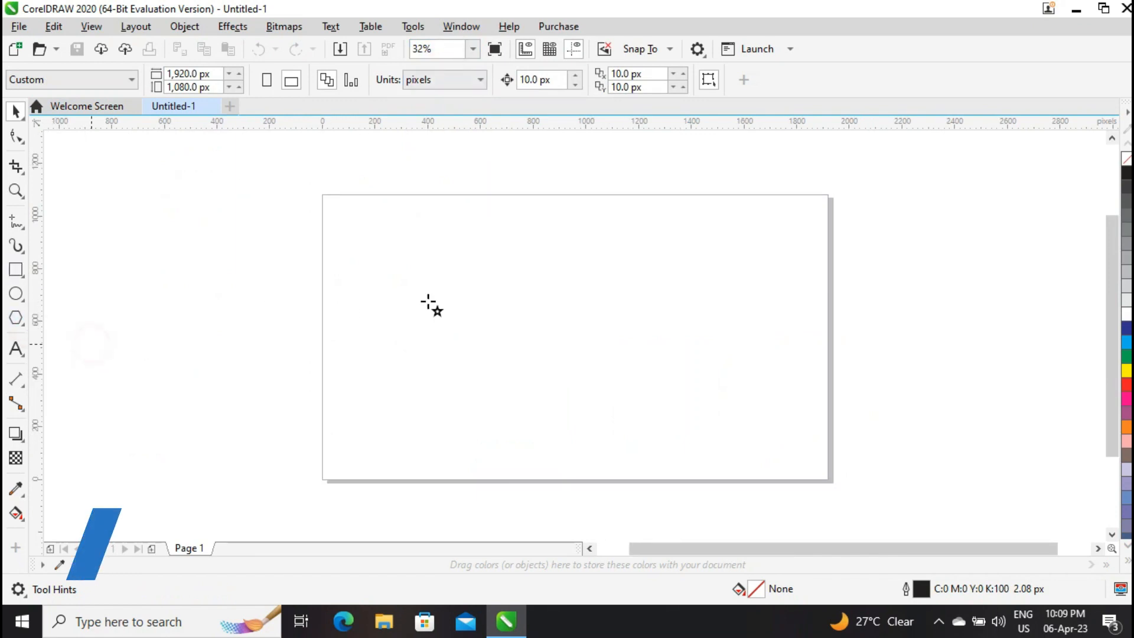
left_click_drag(470, 313, 569, 410)
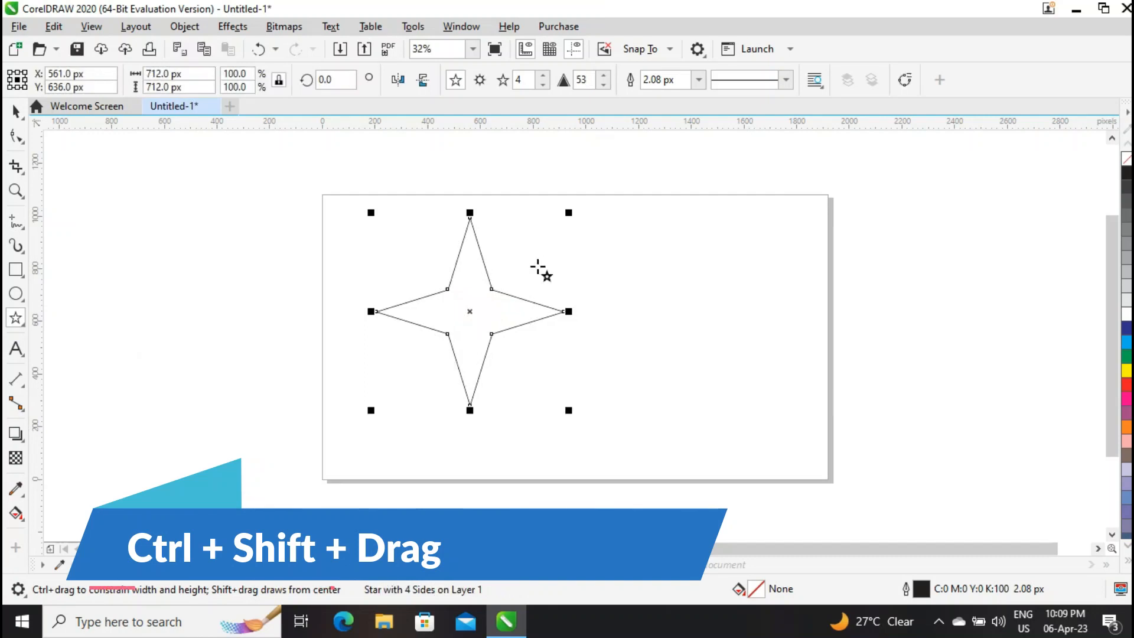
left_click(543, 75)
- Draw three straight lines across the star, joining the top and both bottom tips to their opposite inner corners
left_click(473, 49)
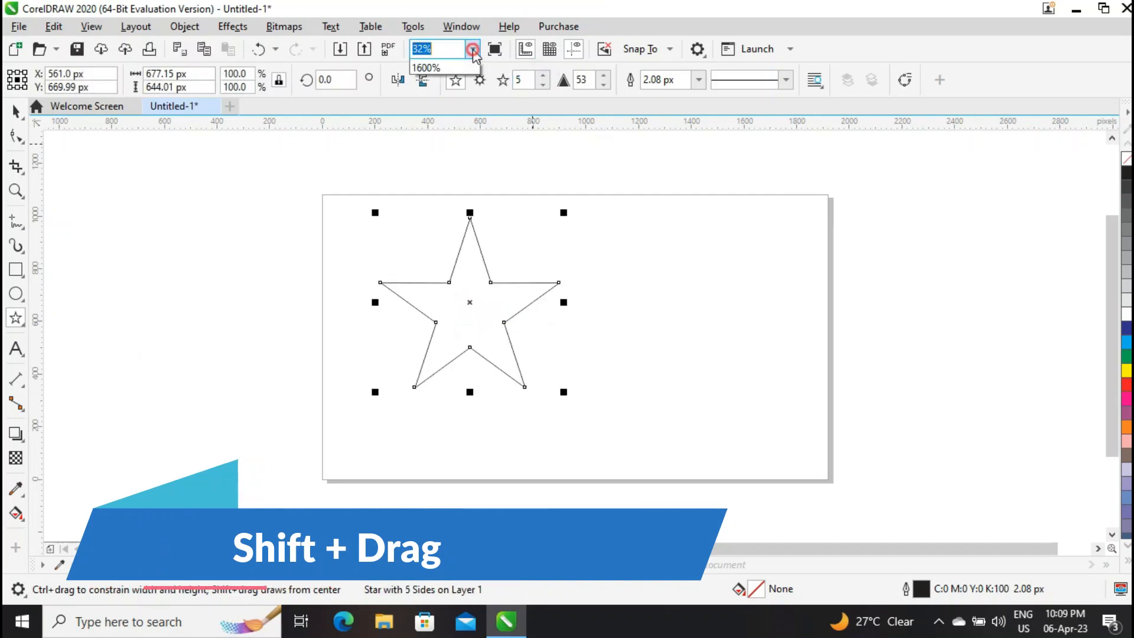
left_click(443, 67)
left_click(25, 231)
left_click(70, 236)
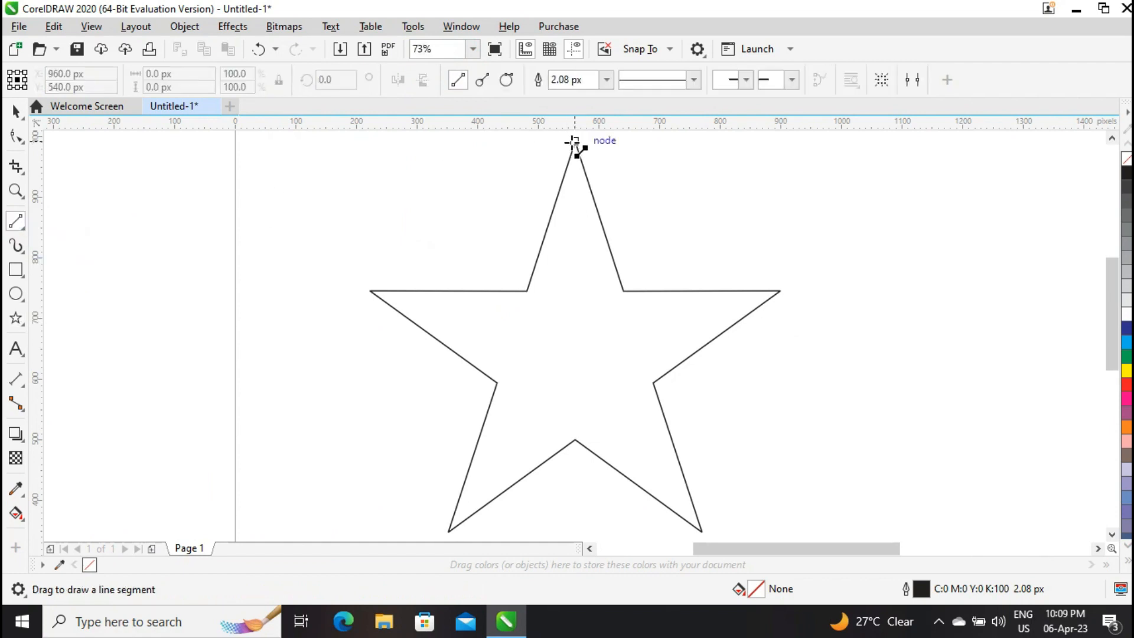
left_click_drag(575, 142, 575, 441)
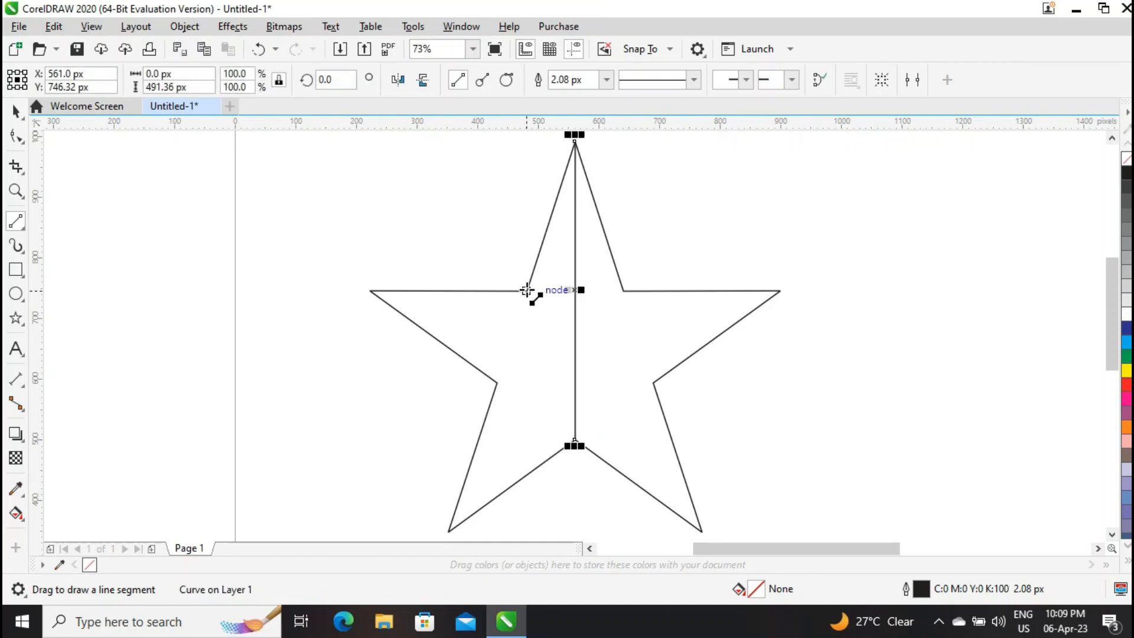
left_click_drag(527, 290, 702, 482)
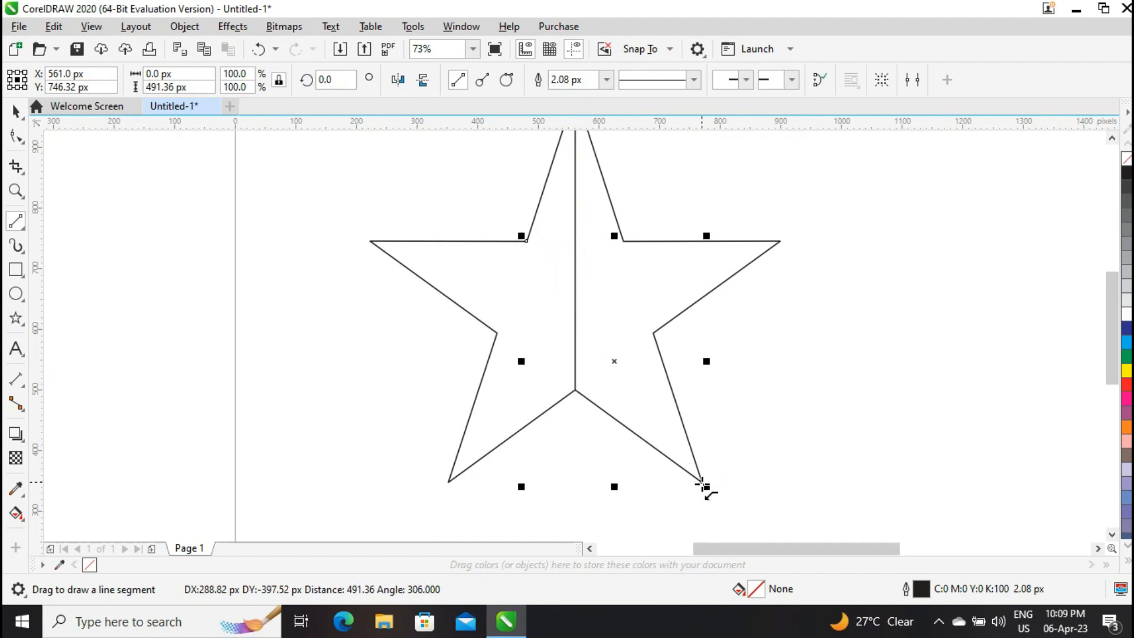
left_click_drag(623, 240, 449, 481)
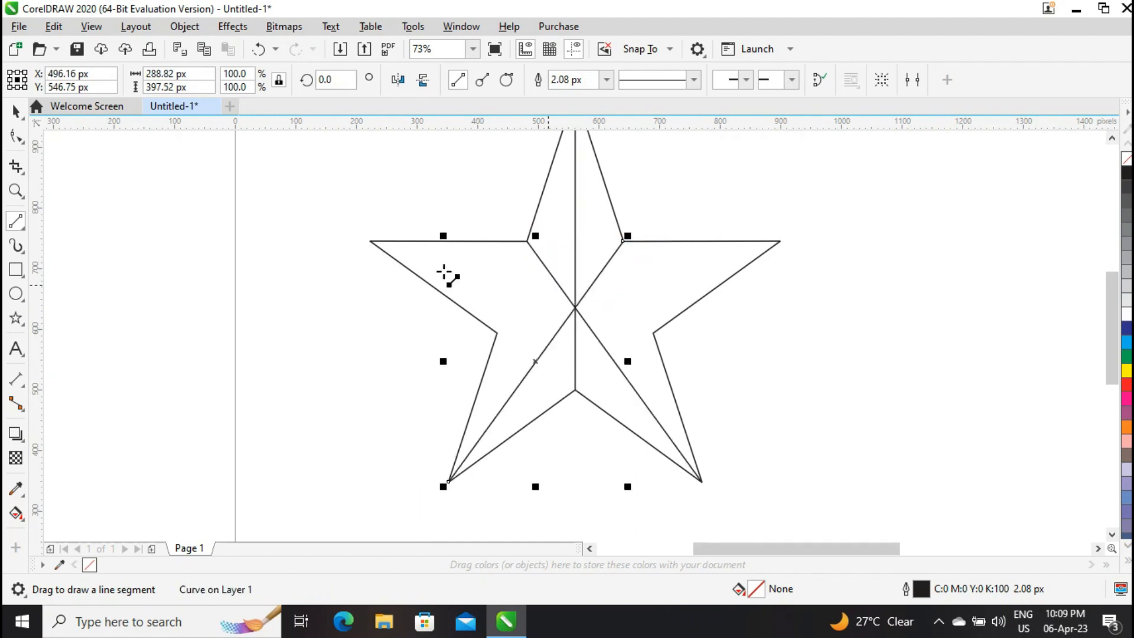
- Smart Fill the left and right halves of the star's top arm with the default blue-grey colour
left_click(23, 519)
left_click(76, 531)
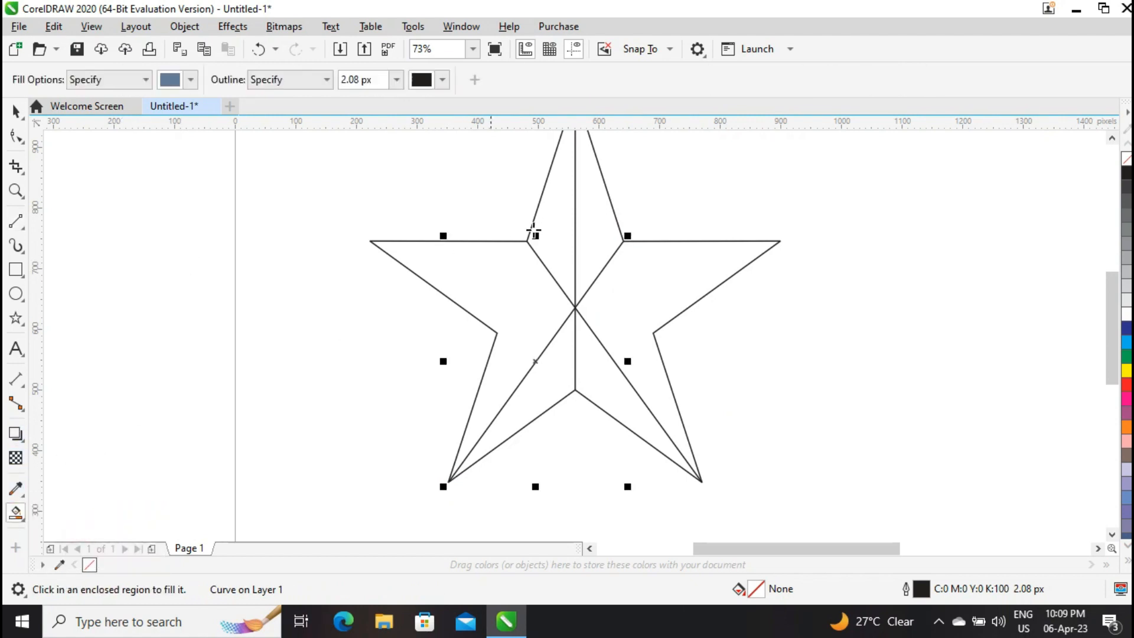
left_click(550, 225)
left_click(604, 220)
- Delete the three construction lines crossing the star, keeping the two filled facets
left_click(16, 110)
left_click(515, 389)
key("Delete")
left_click(614, 358)
key("Delete")
left_click(576, 349)
key("Delete")
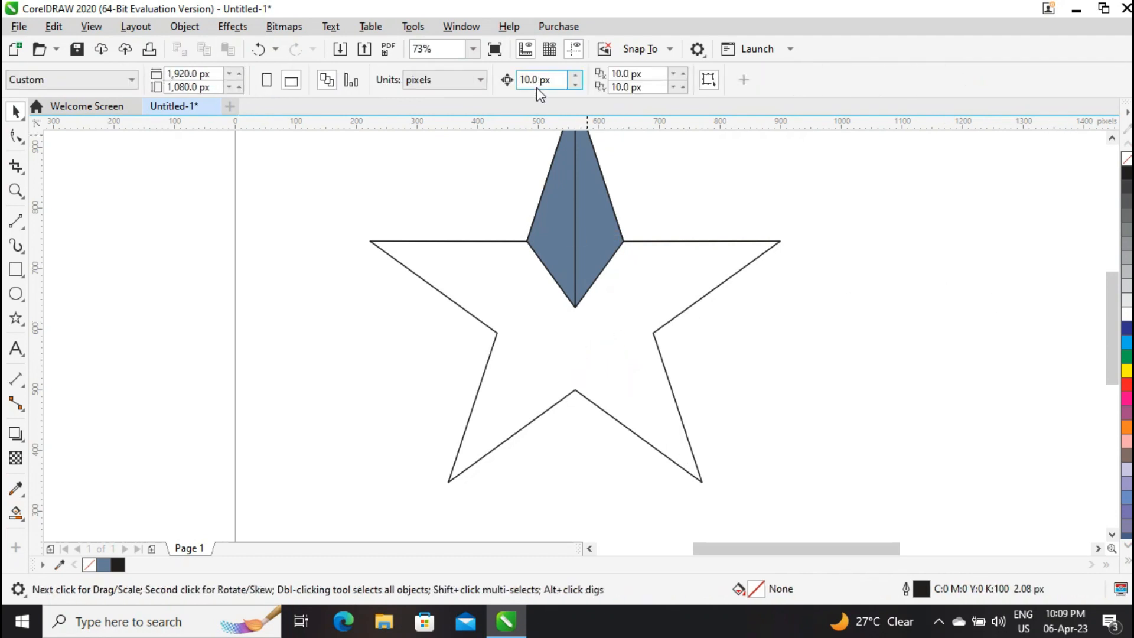
- Apply a linear fountain fill to the left facet of the top arm, running from its lower outer edge up to the tip
left_click(473, 48)
left_click(450, 75)
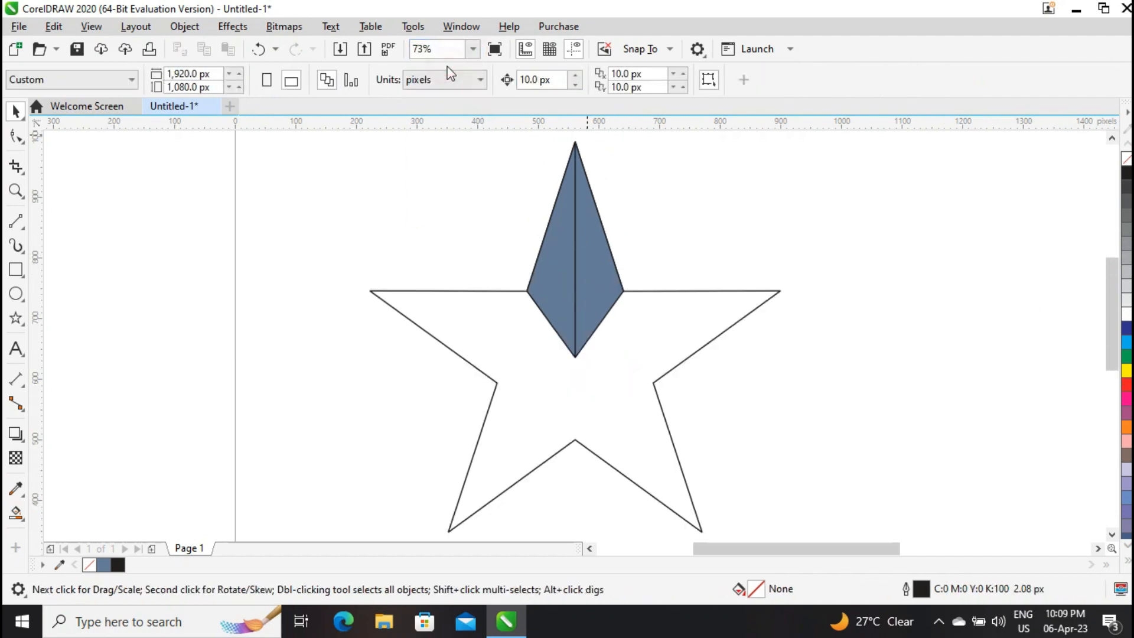
left_click(567, 263)
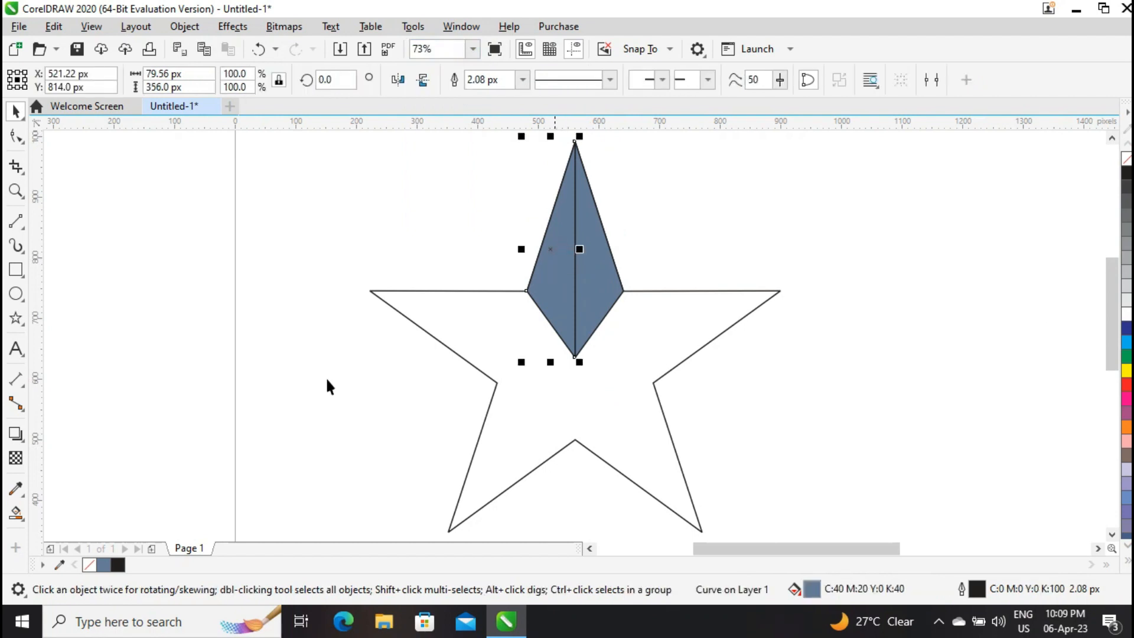
left_click(27, 526)
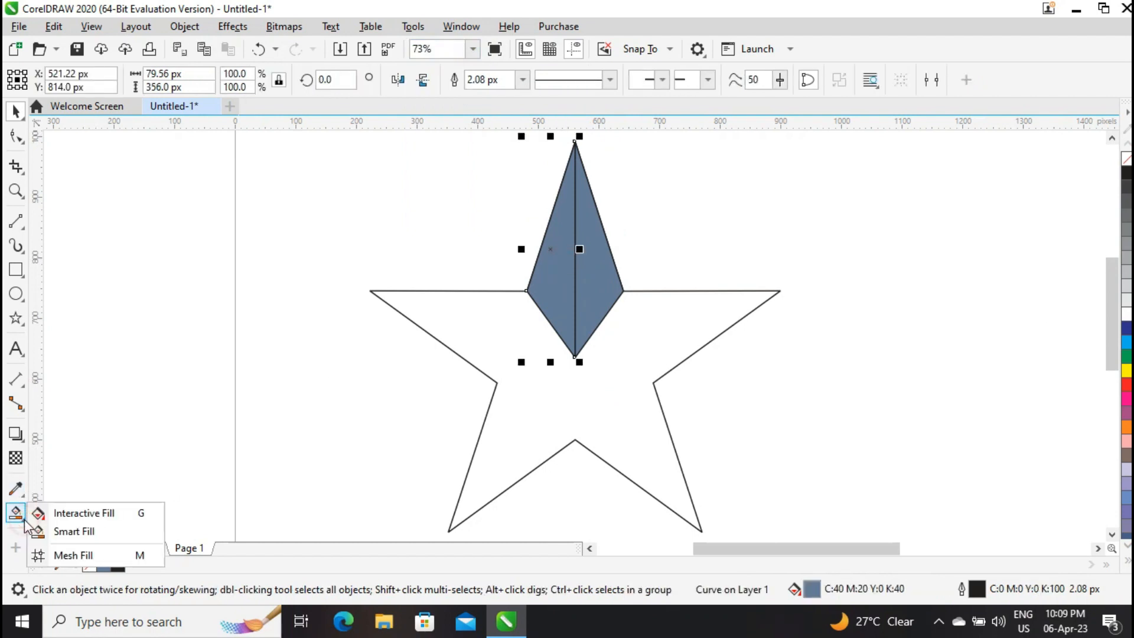
left_click(72, 511)
left_click(67, 81)
left_click_drag(526, 248, 543, 313)
left_click_drag(576, 249, 581, 172)
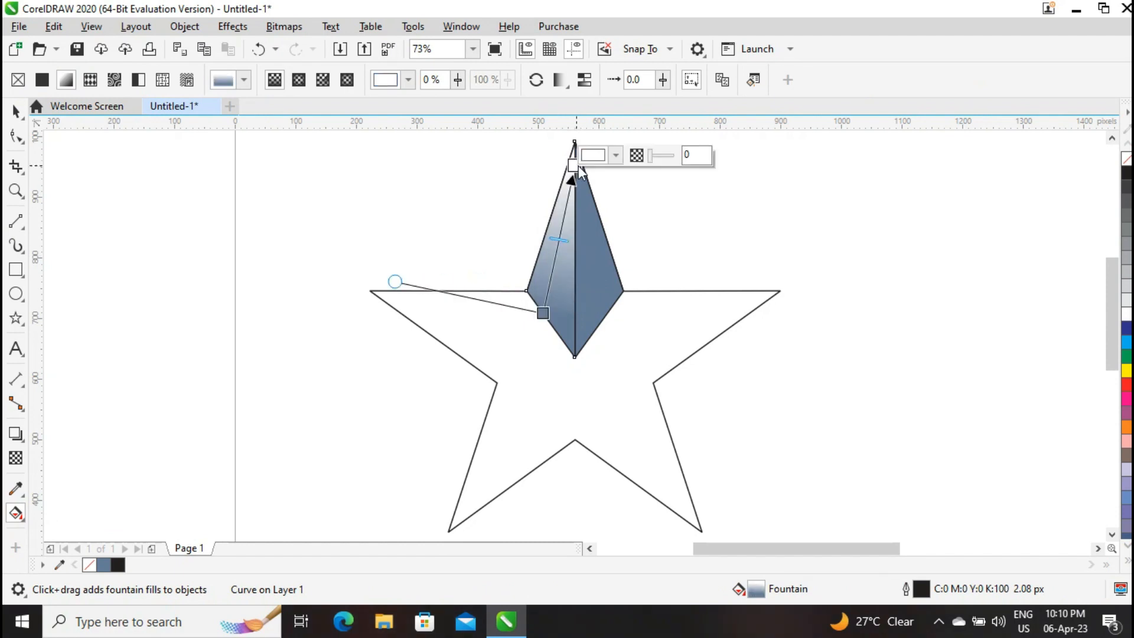
- Colour the left facet's gradient light blue at the tip end and dark blue at the lower end
left_click(1126, 342)
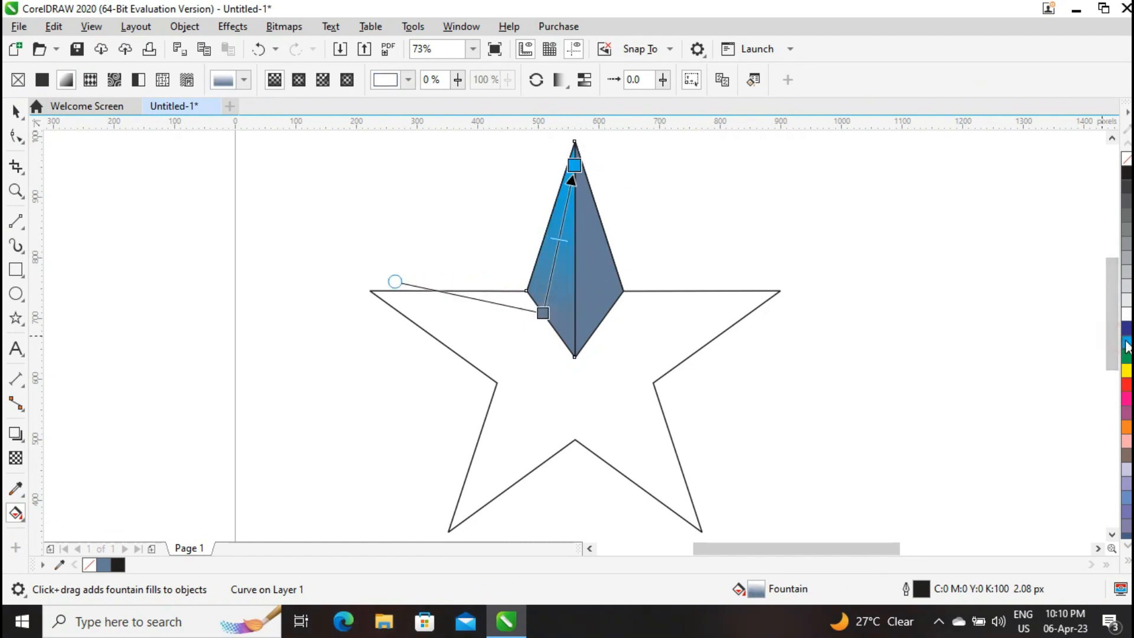
left_click(542, 313)
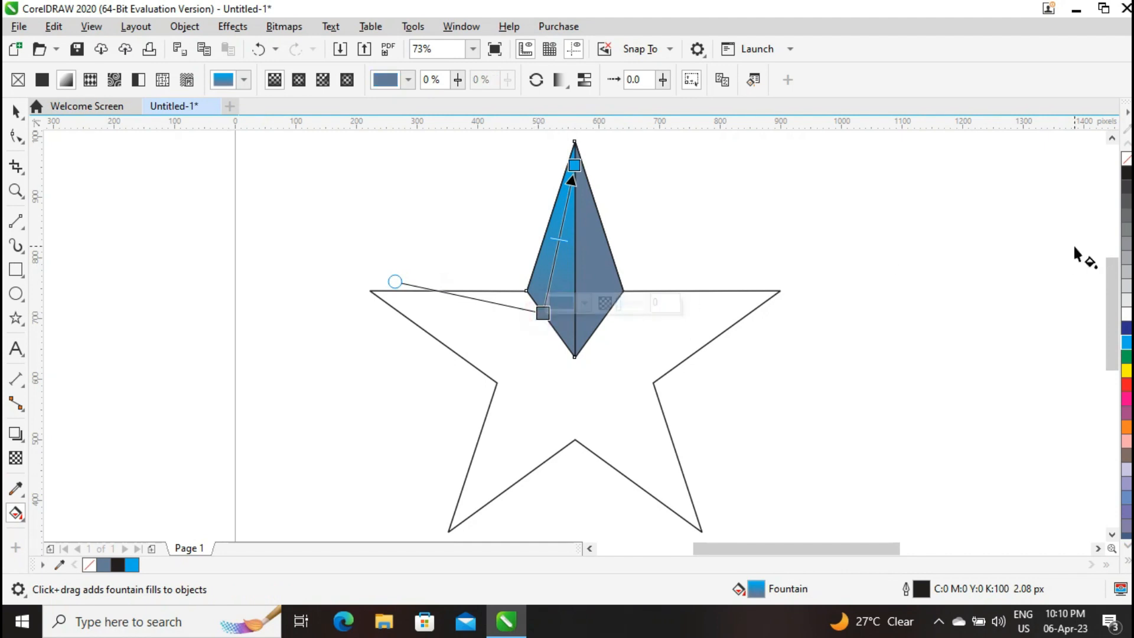
left_click(1127, 329)
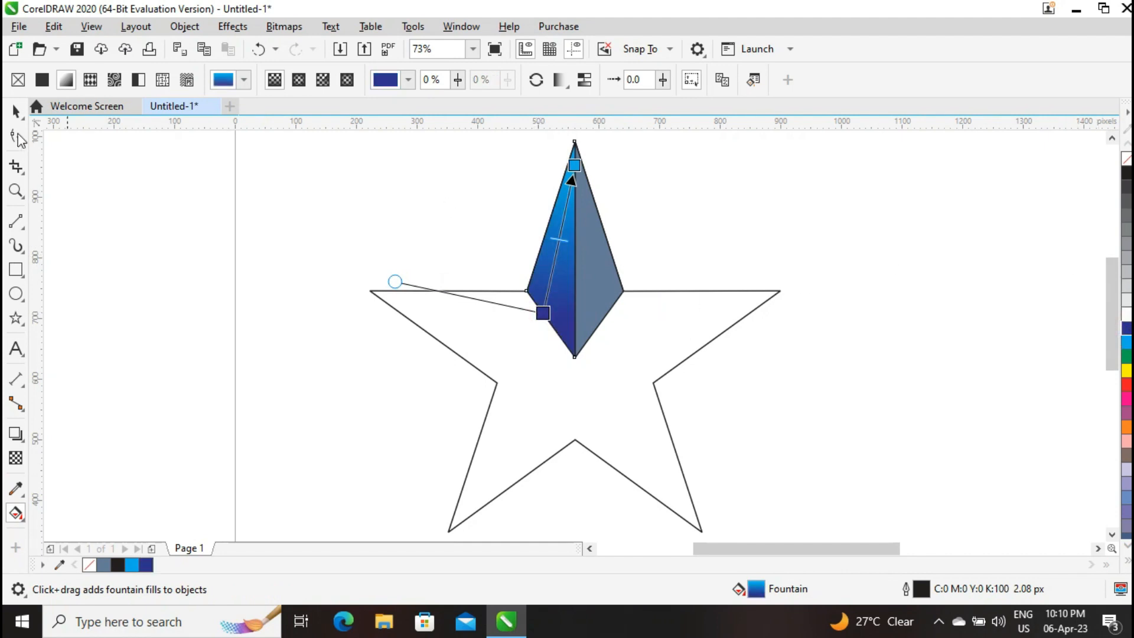
- Copy the left facet's gradient fill onto the right facet and reverse the direction of the copied fill
left_click(16, 111)
left_click_drag(810, 588, 593, 267)
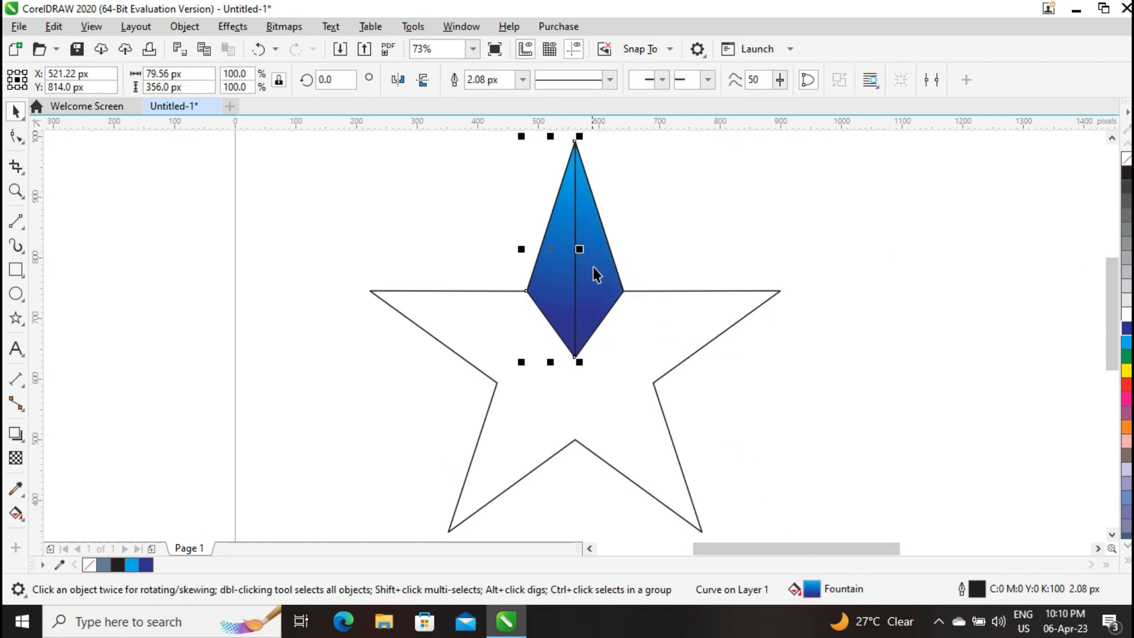
left_click(594, 268)
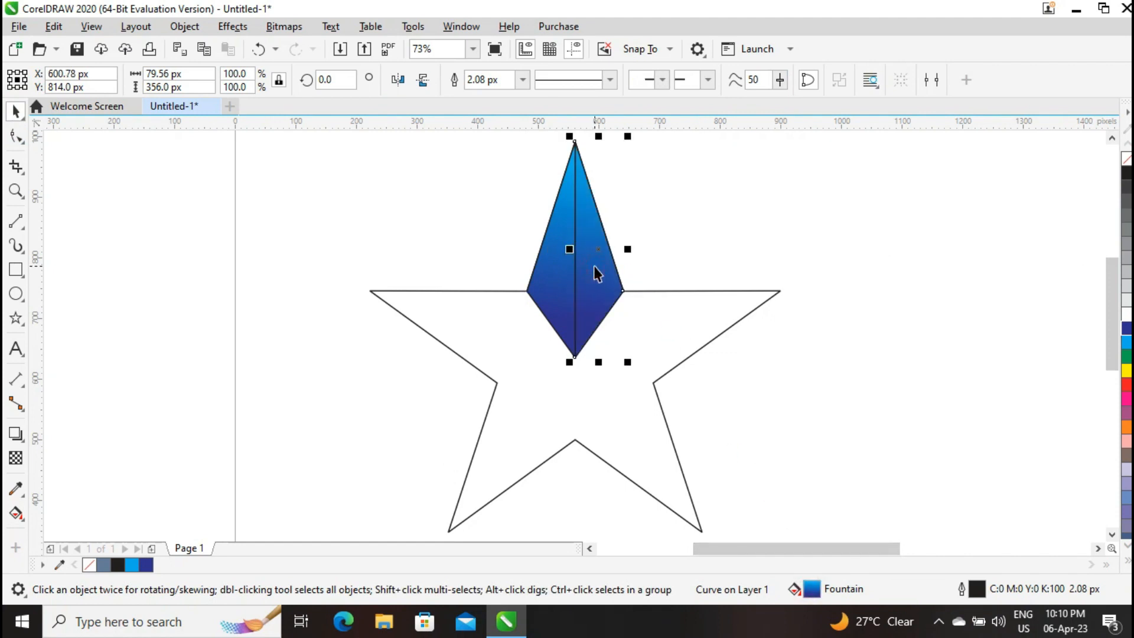
left_click(23, 516)
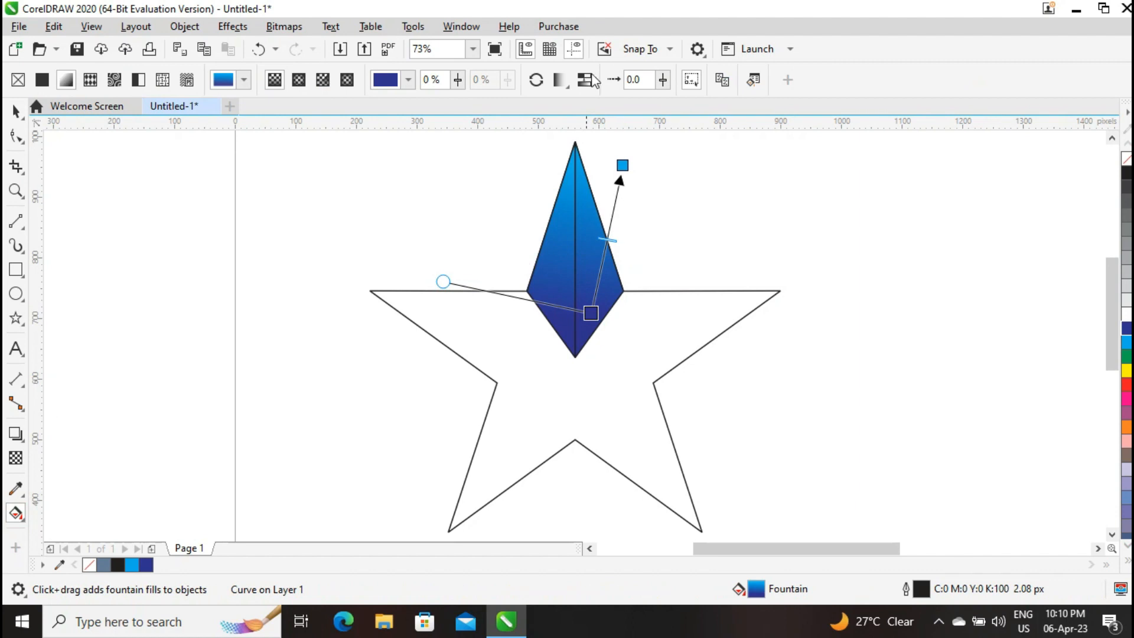
left_click(536, 80)
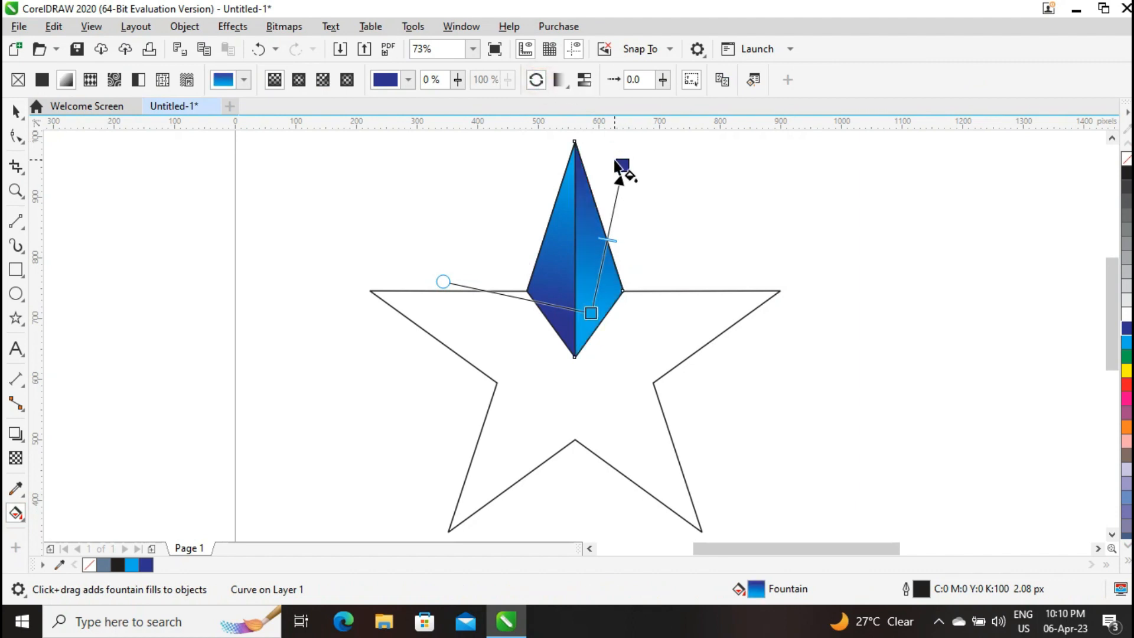
- Realign the right facet's gradient so it runs from its lower outer edge to the arm's tip
left_click_drag(622, 165, 575, 175)
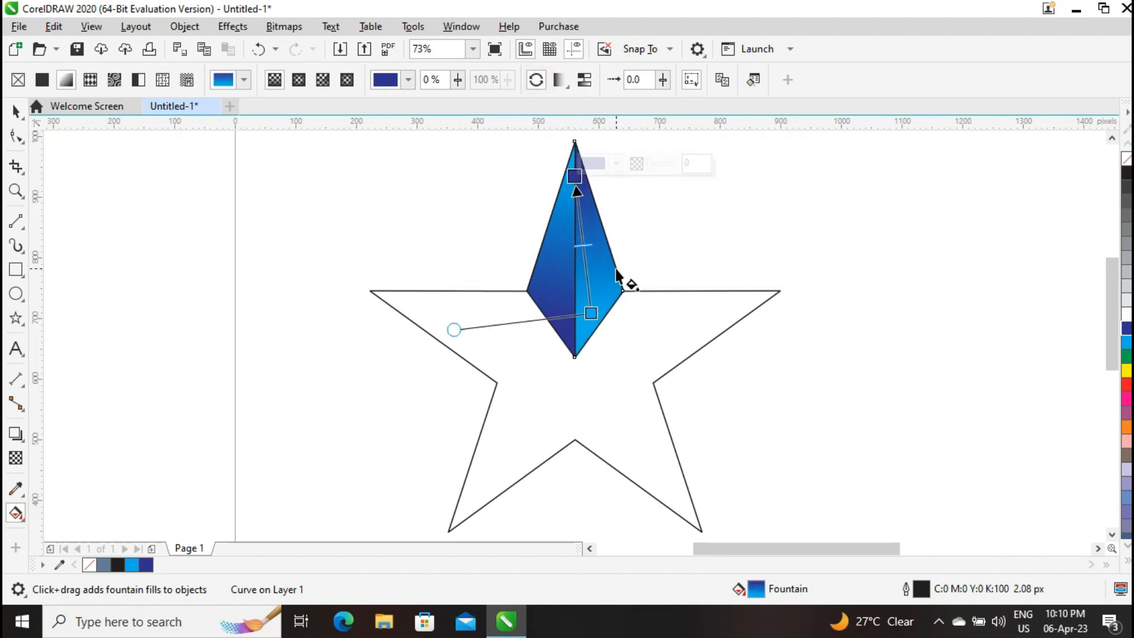
left_click_drag(593, 310, 607, 313)
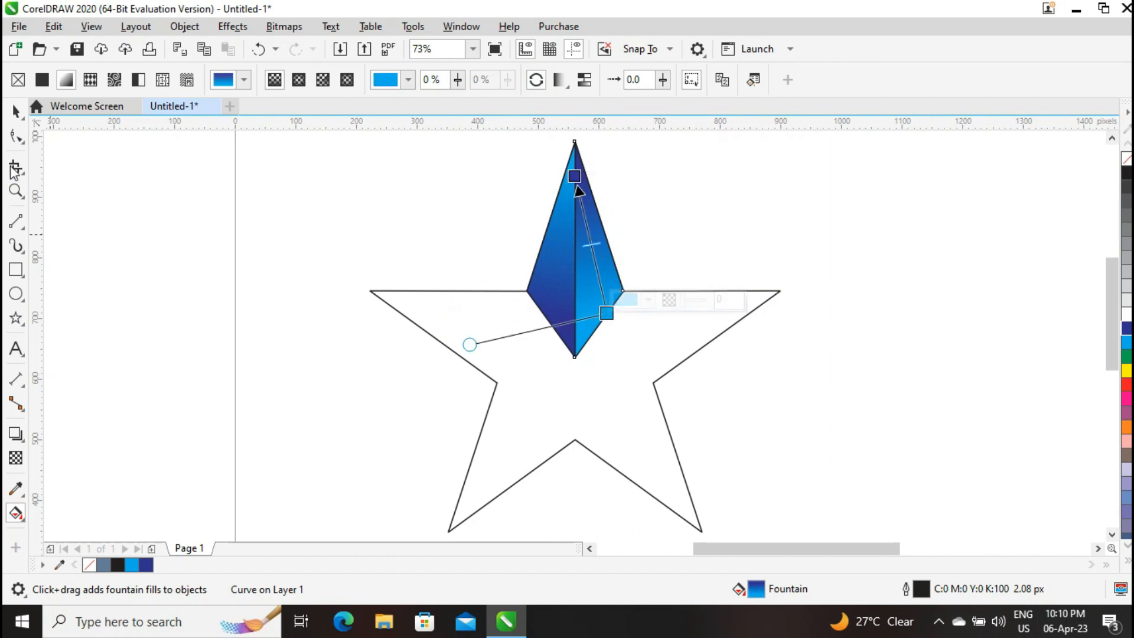
left_click(16, 111)
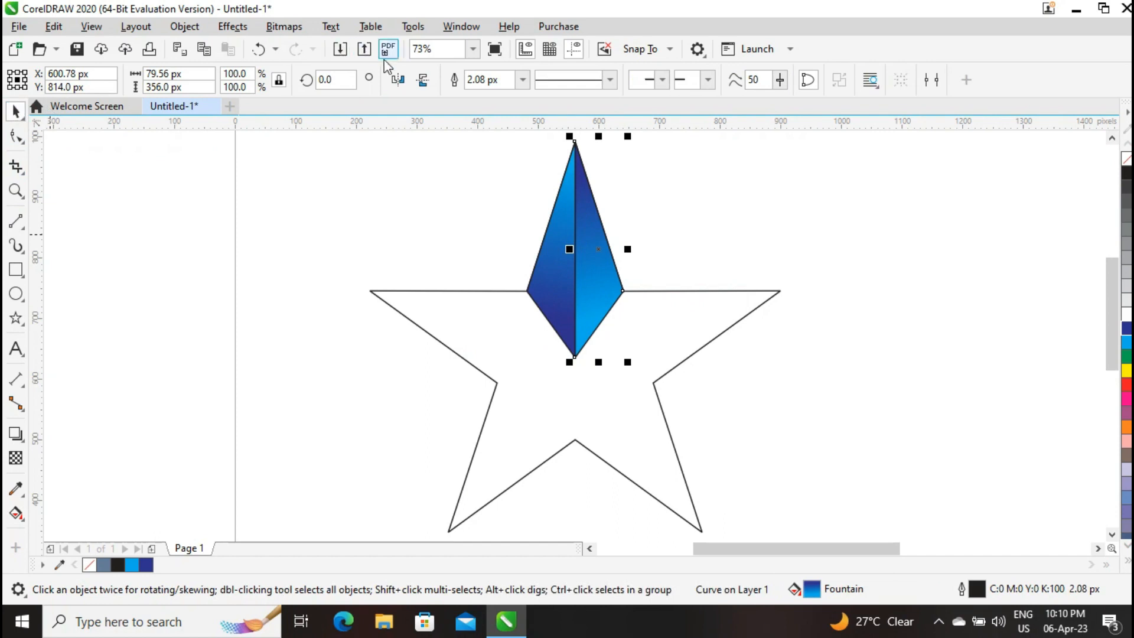
- Duplicate the star with its two facets horizontally, placing the copy about 725 px to the right of the original
left_click(346, 222)
key("ctrl+a")
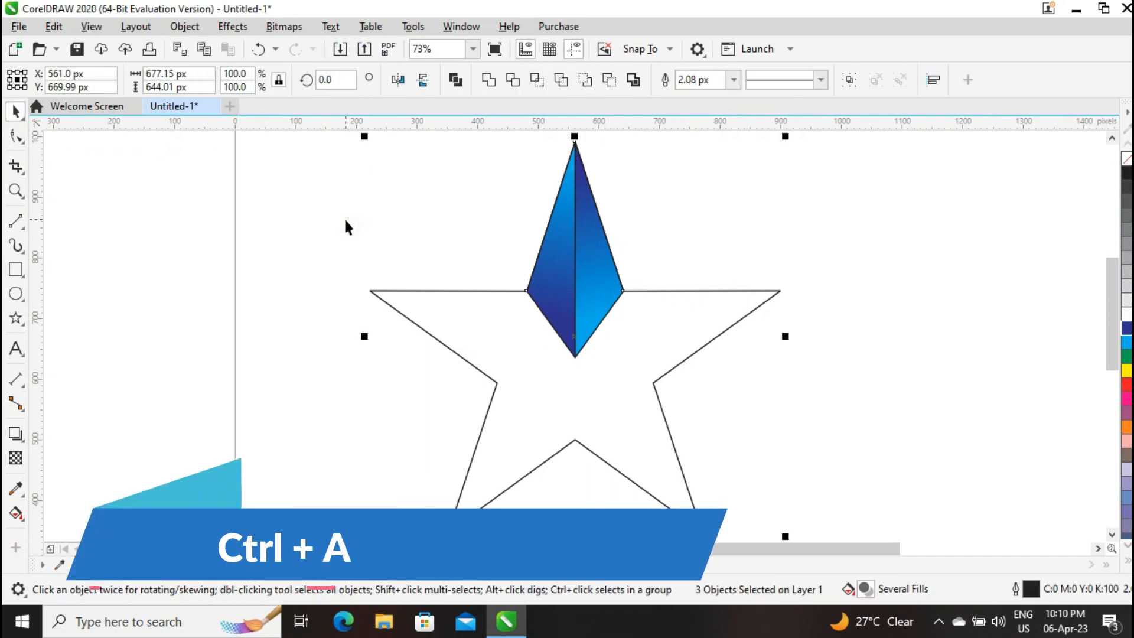
left_click_drag(475, 326, 907, 331)
key("plus")
left_click_drag(746, 556, 770, 550)
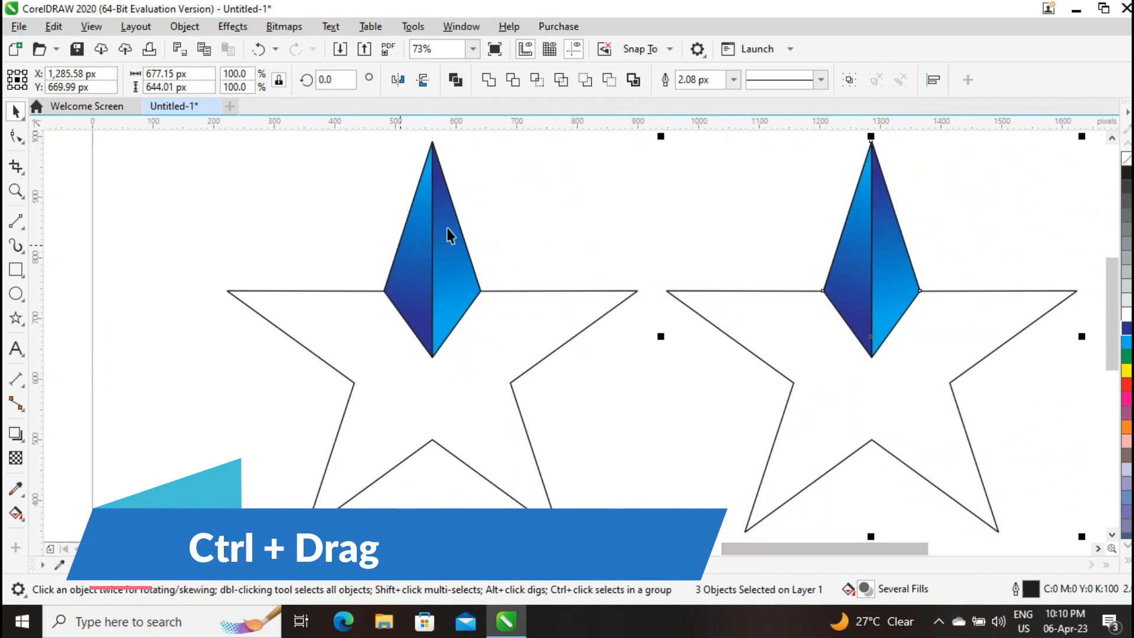
- Group the two gradient facets of the original star's top arm
left_click(532, 235)
left_click(456, 253)
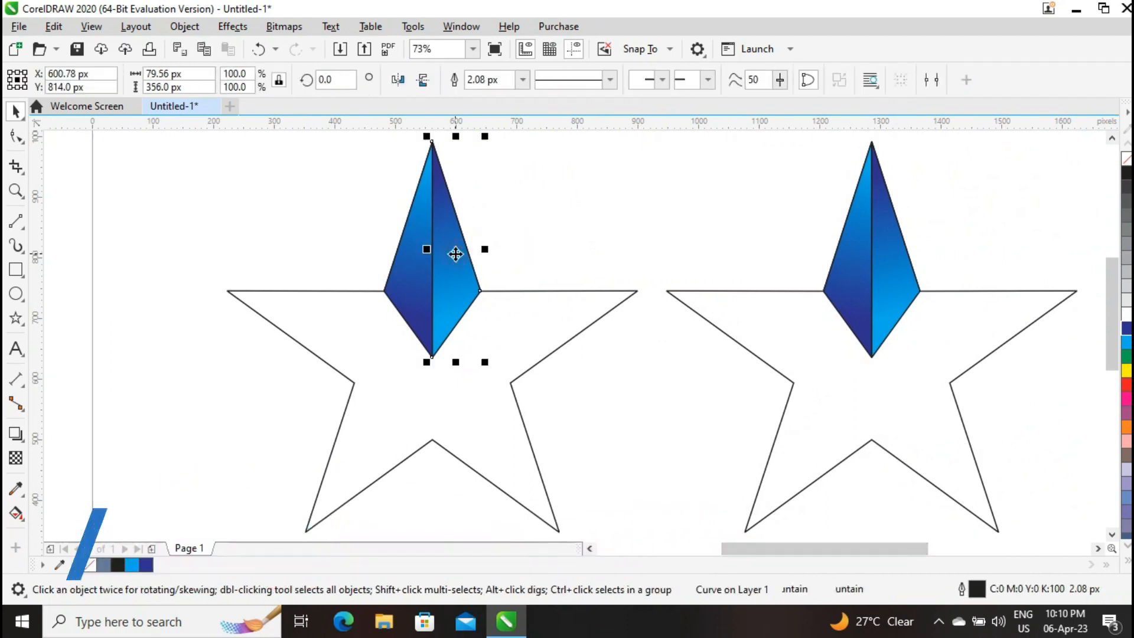
left_click(416, 264, "shift")
left_click(849, 81)
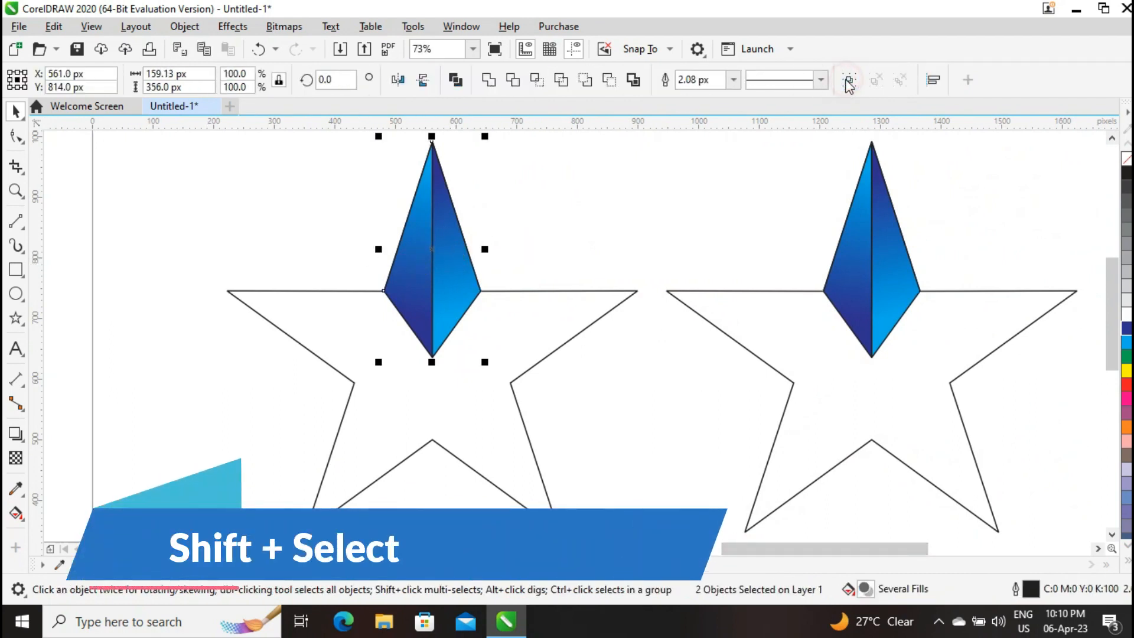
- Copy the grouped arm rotated about 72° clockwise around the star's centre, and repeat the operation three times to fill all arms
left_click(433, 250)
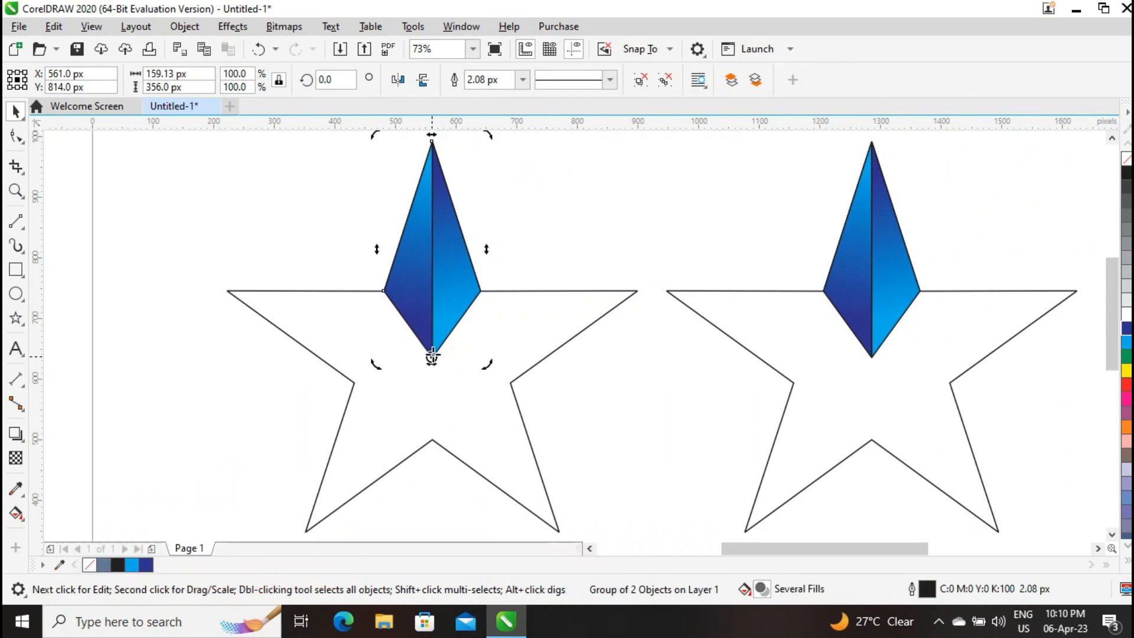
left_click_drag(490, 136, 678, 342)
right_click(678, 341)
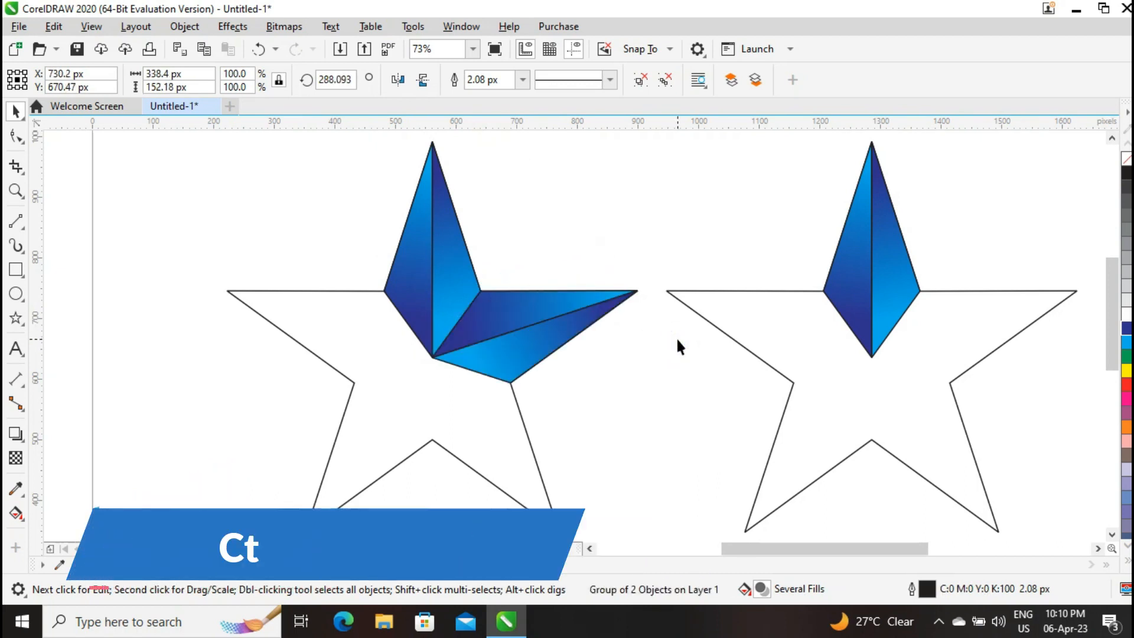
key("ctrl+r")
key("ctrl+r")
key("ctrl+r")
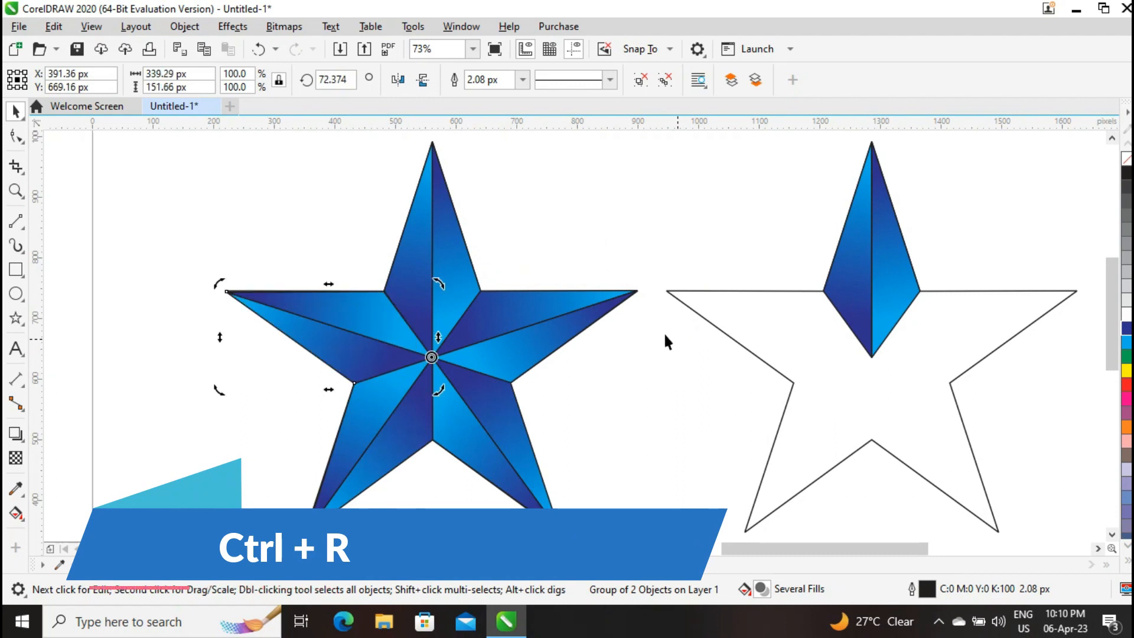
key("Escape")
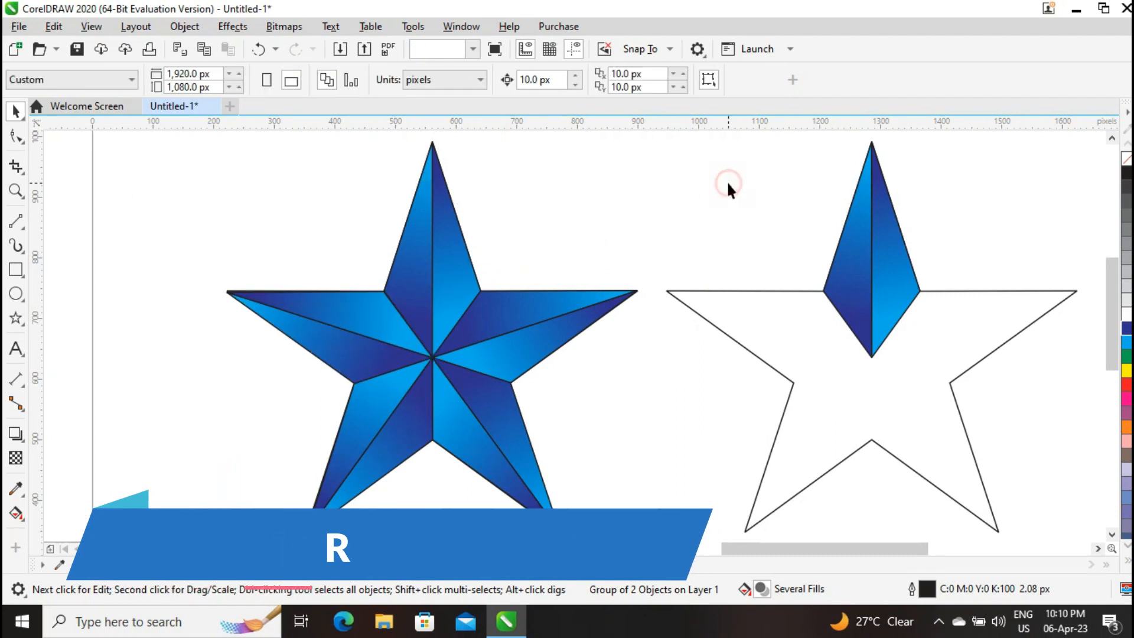
- Recolour the gradient of the second star's left facet with orange at its lower end and Chalk (Y 40) at the tip
left_click(845, 254)
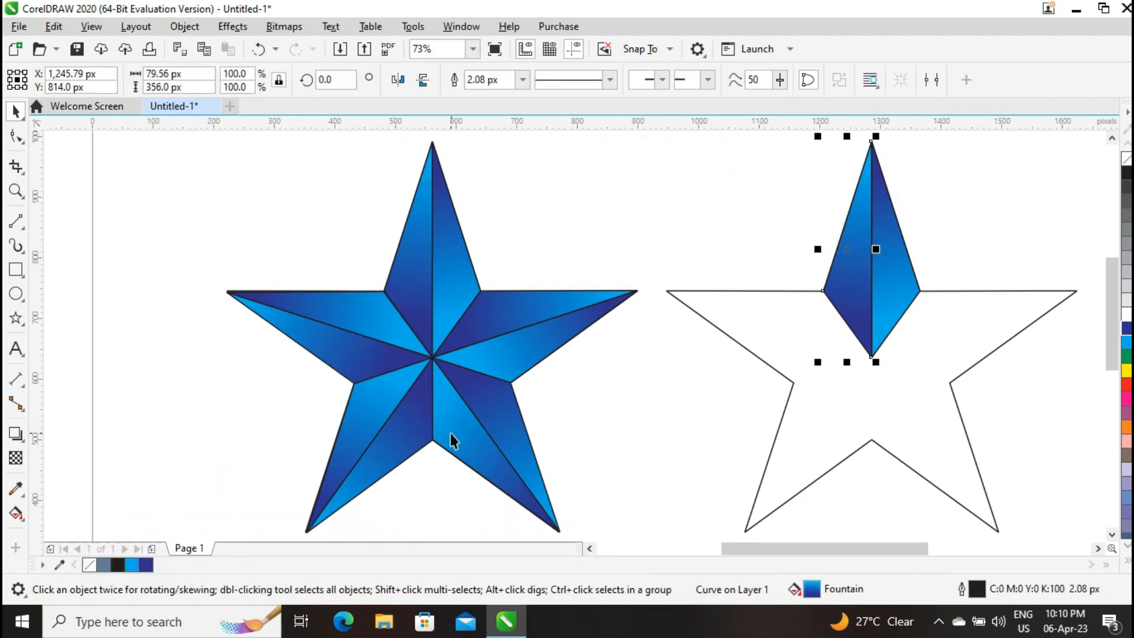
left_click(24, 521)
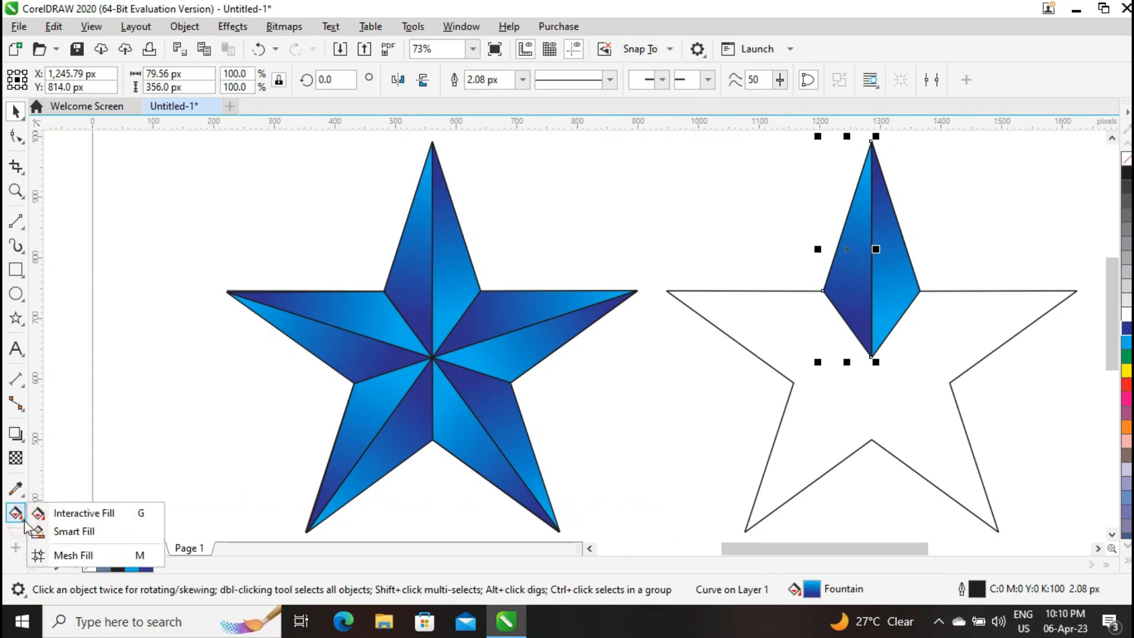
left_click(65, 513)
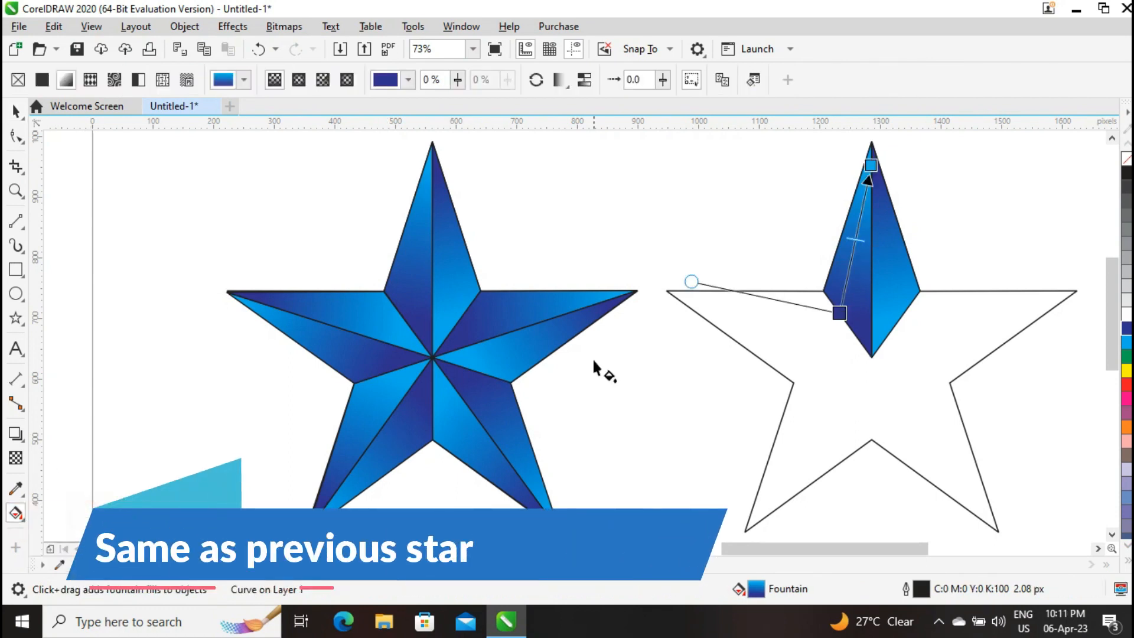
left_click(840, 313)
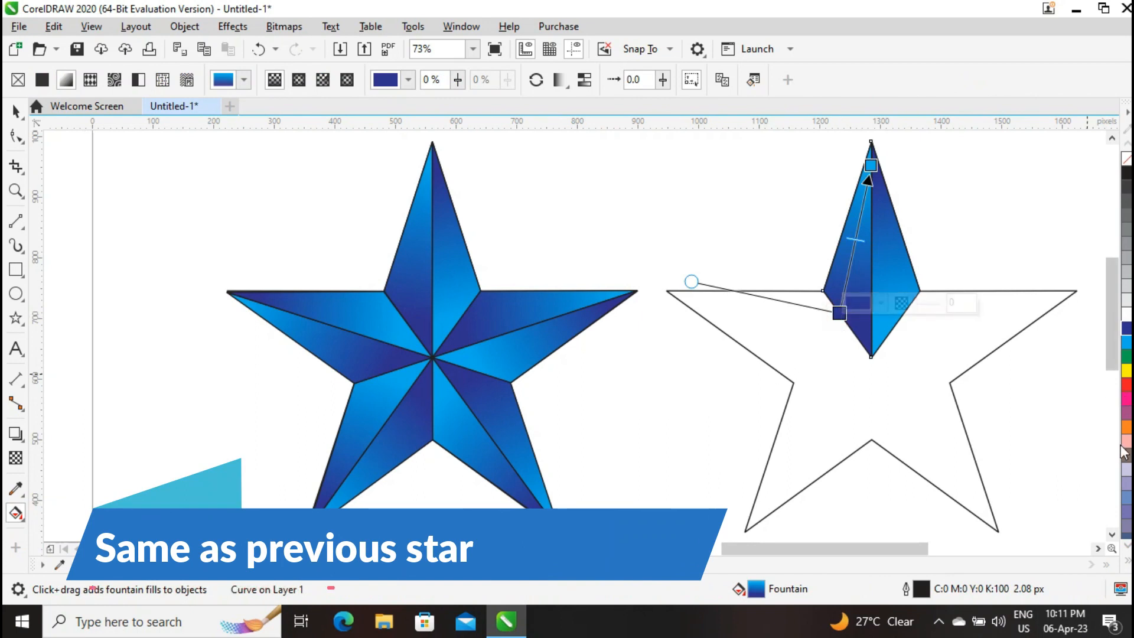
left_click(1126, 427)
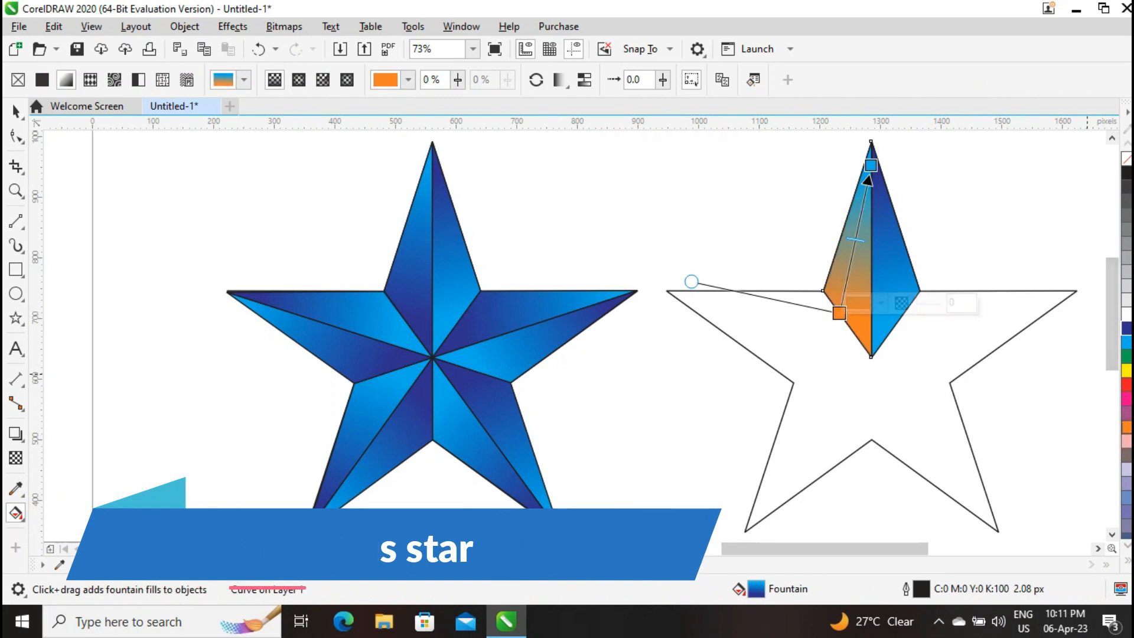
left_click(871, 165)
left_click(1126, 560)
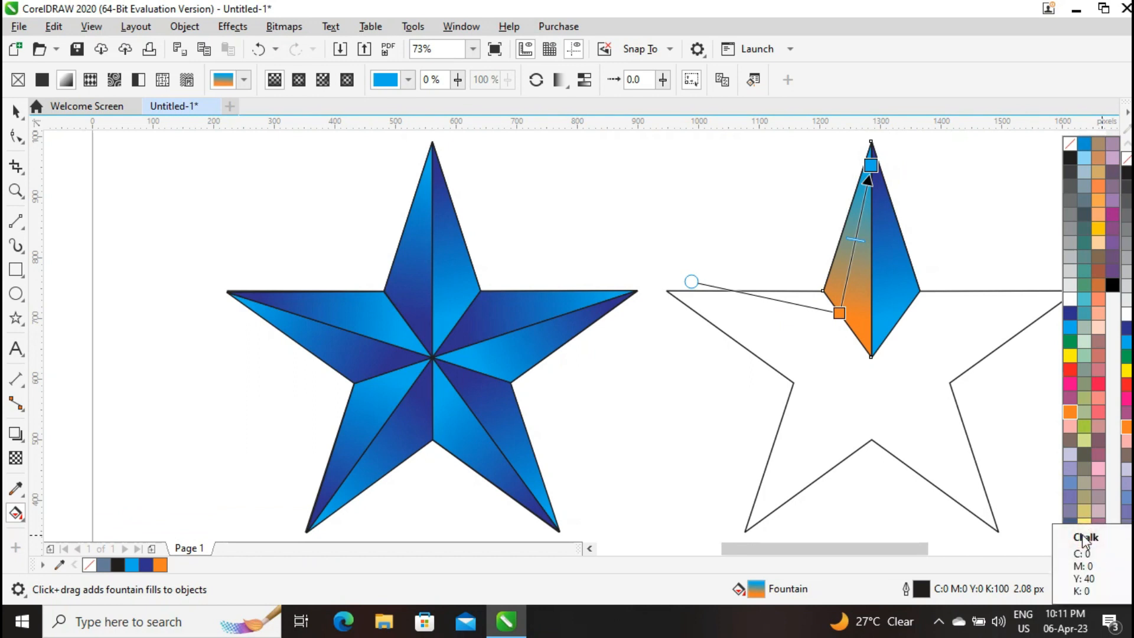
left_click(1085, 538)
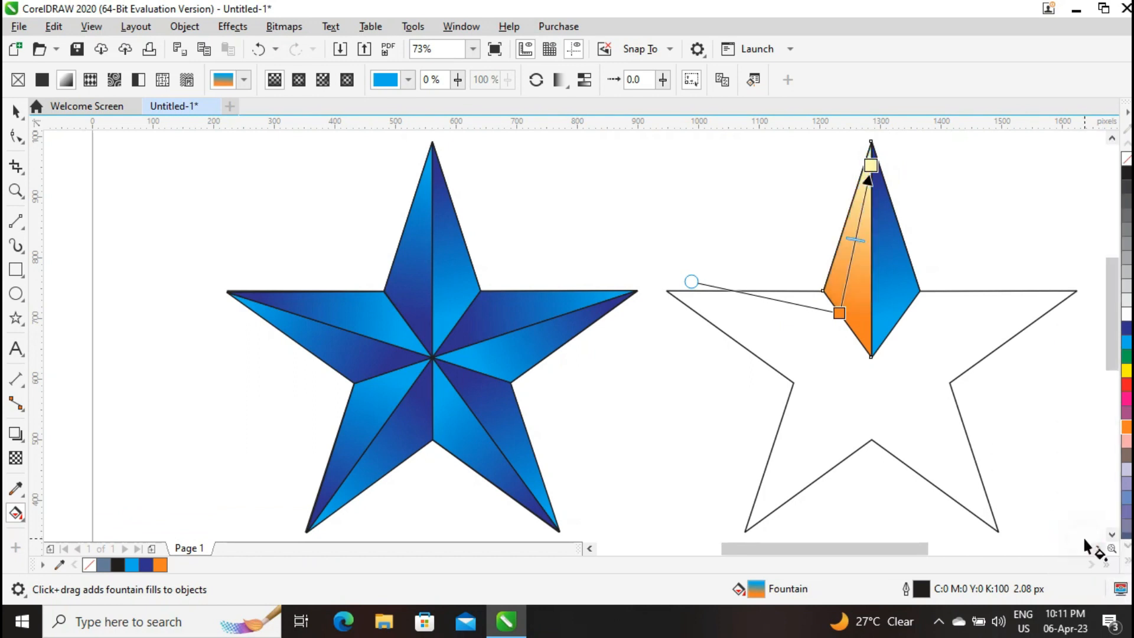
- Set the gradient's lower colour on the left facet to CMYK 30, 50, 100, 10
left_click(841, 313)
left_click(408, 79)
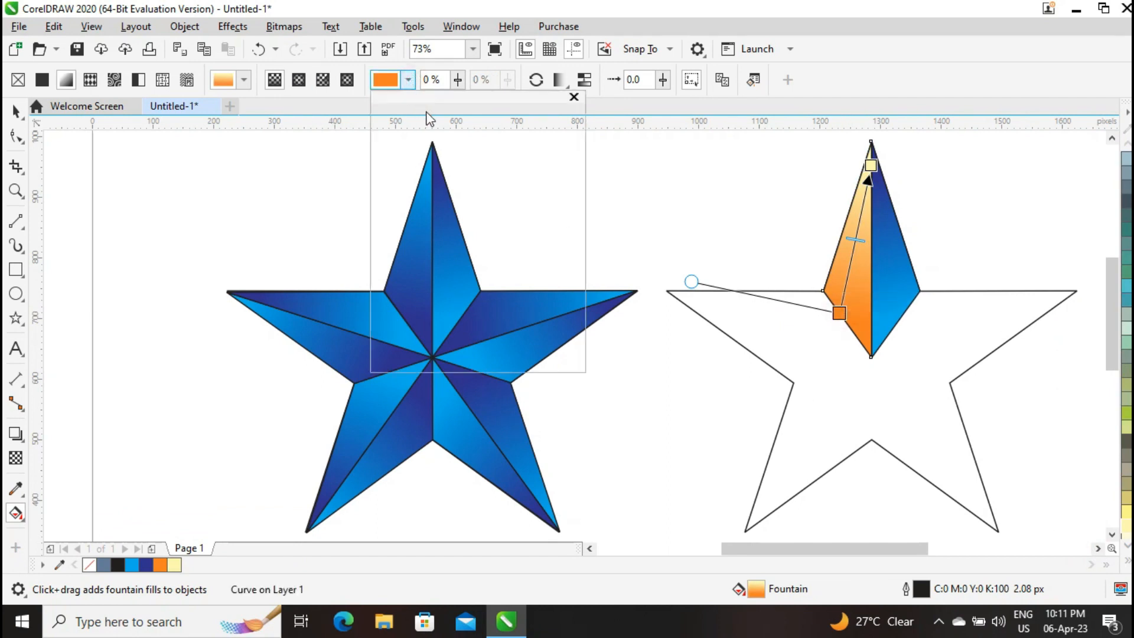
left_click(413, 114)
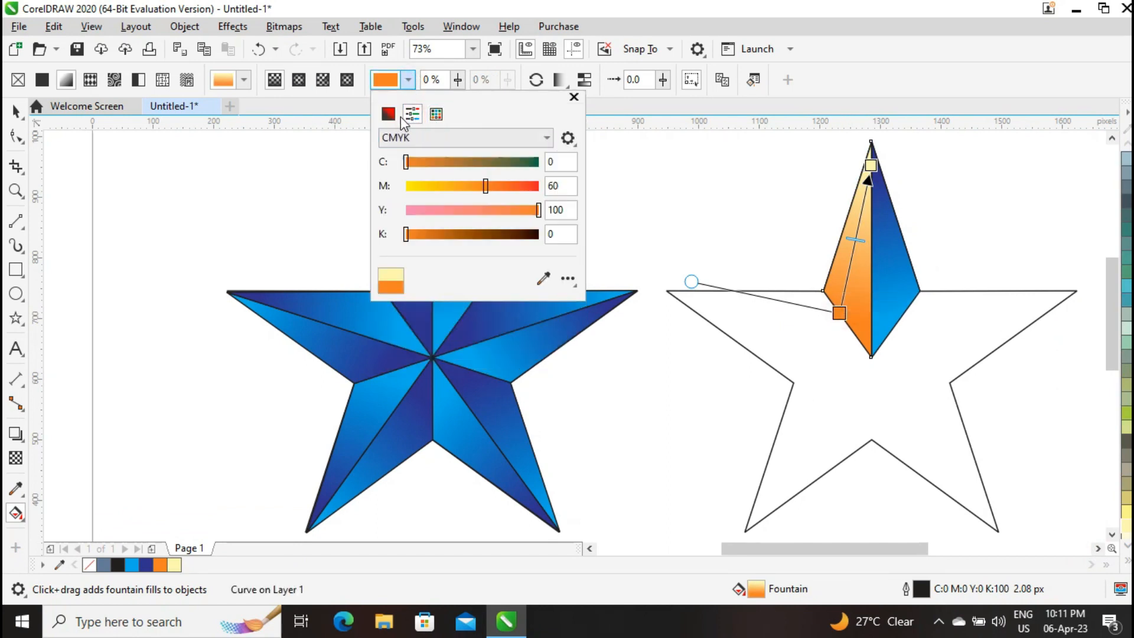
left_click(388, 113)
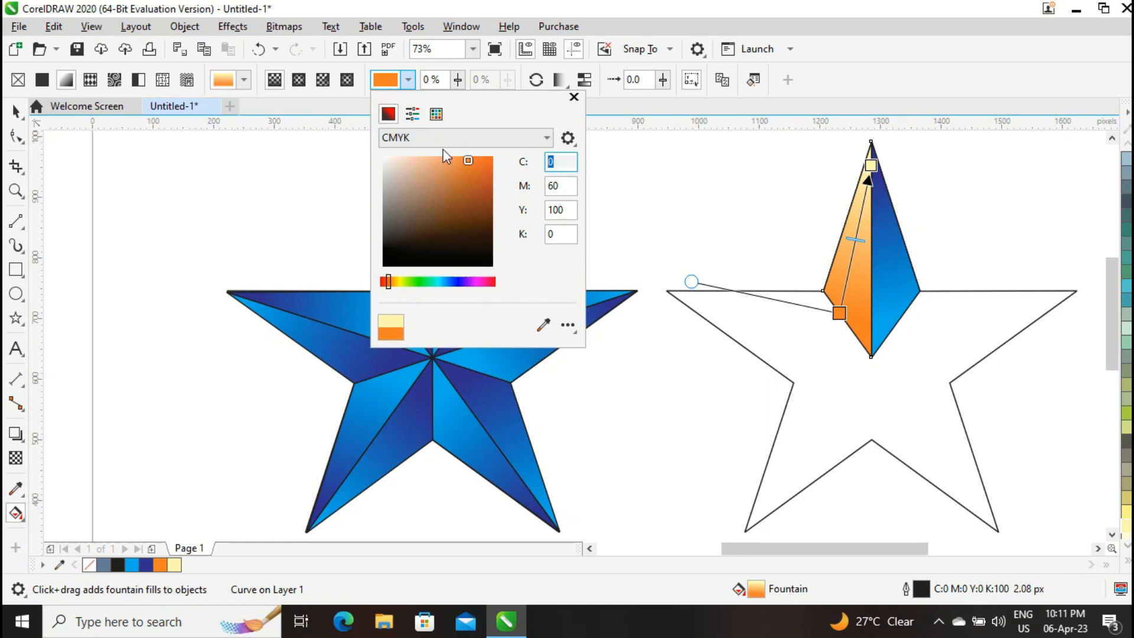
key("Tab")
type("50")
key("Tab")
key("Tab")
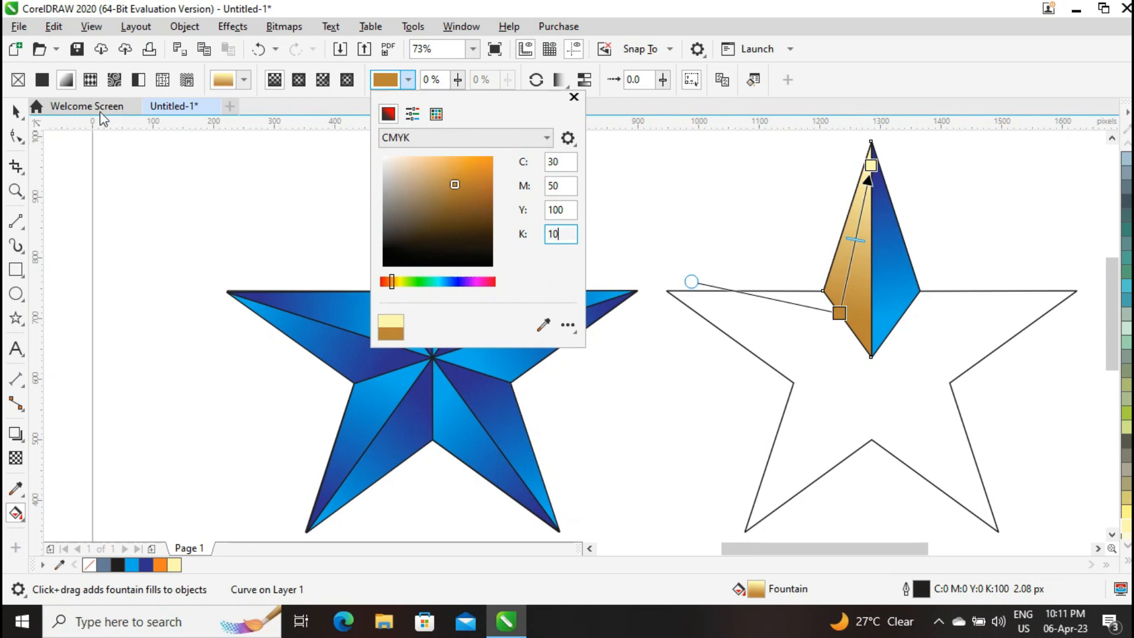
key("Return")
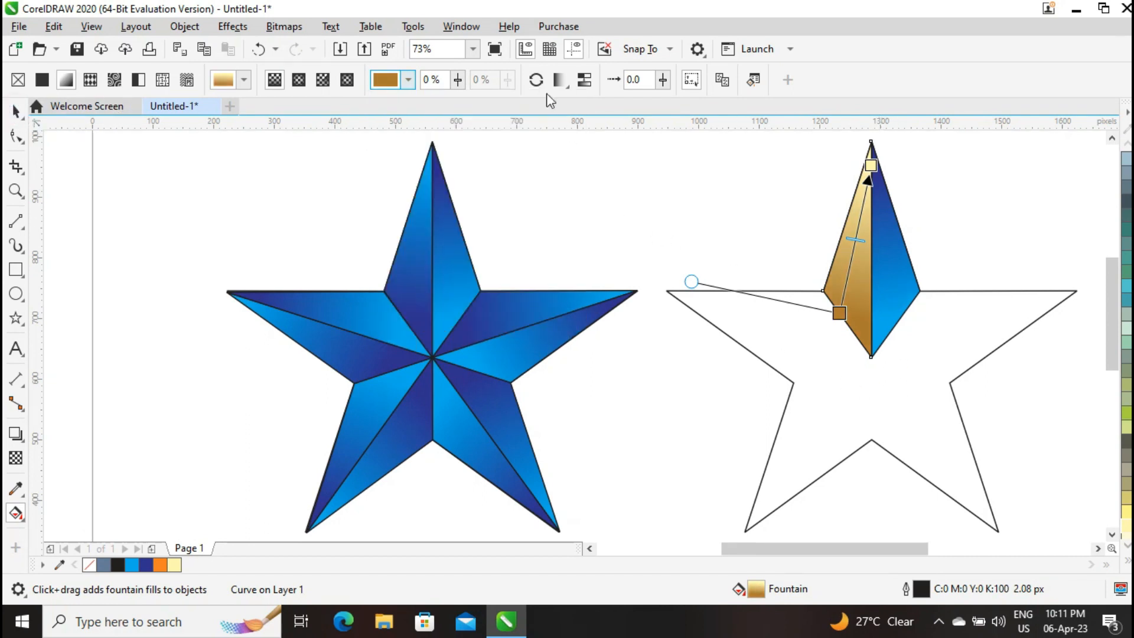
- Apply the left facet's gold gradient fill to the right facet of the second star's top arm
left_click(16, 111)
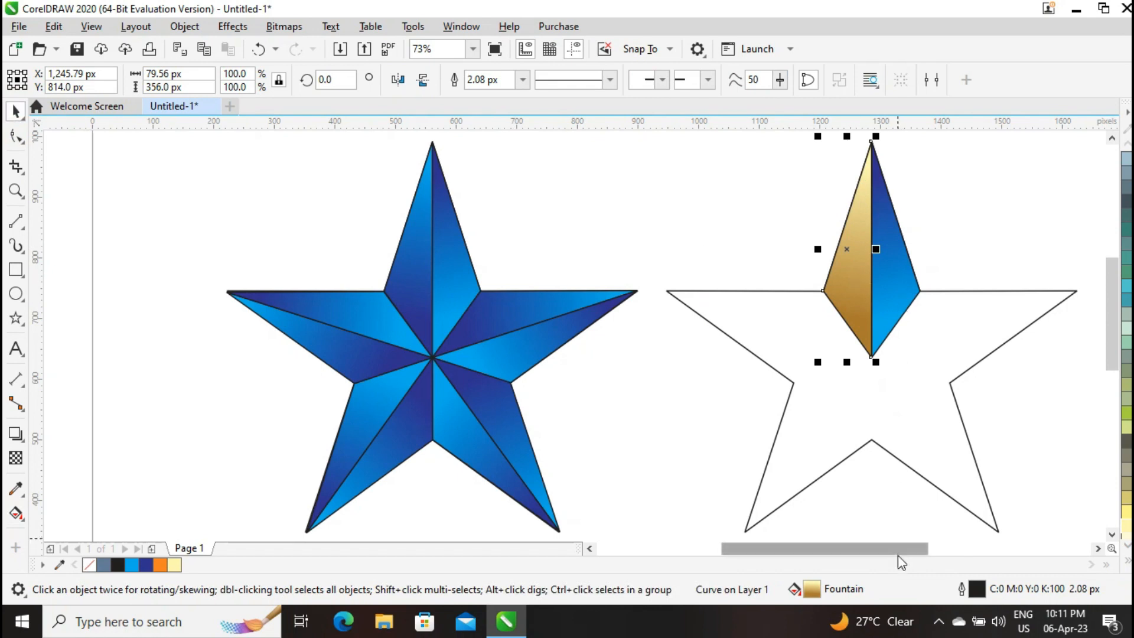
left_click_drag(812, 590, 896, 285)
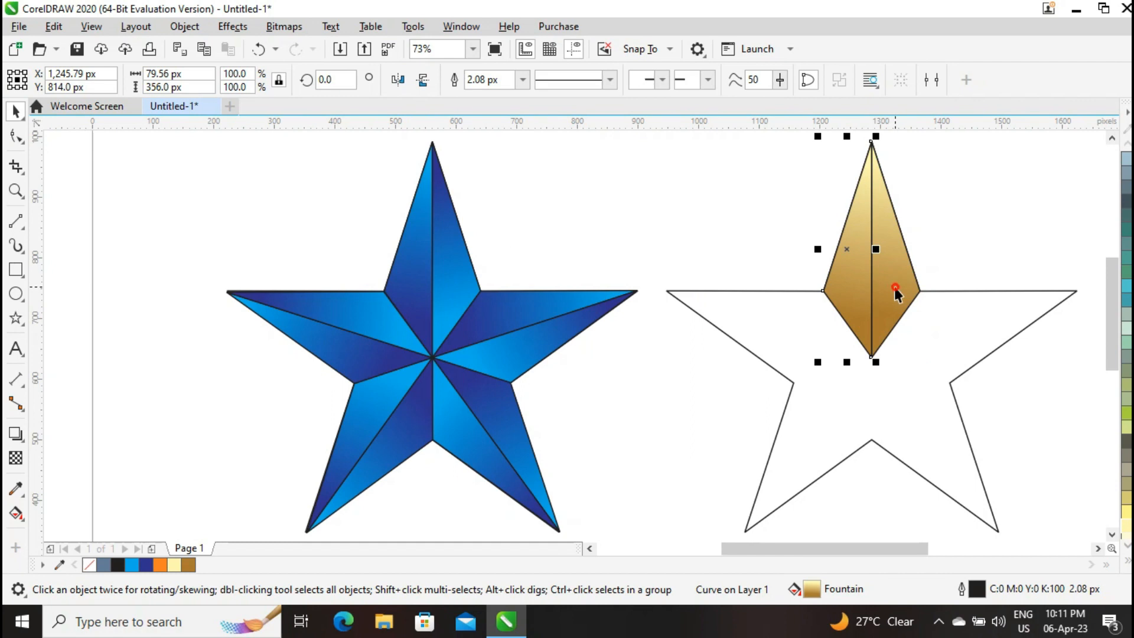
- Reverse the right facet's gold gradient and realign it from the facet's lower outer edge to the arm's tip
left_click(897, 289)
left_click(16, 512)
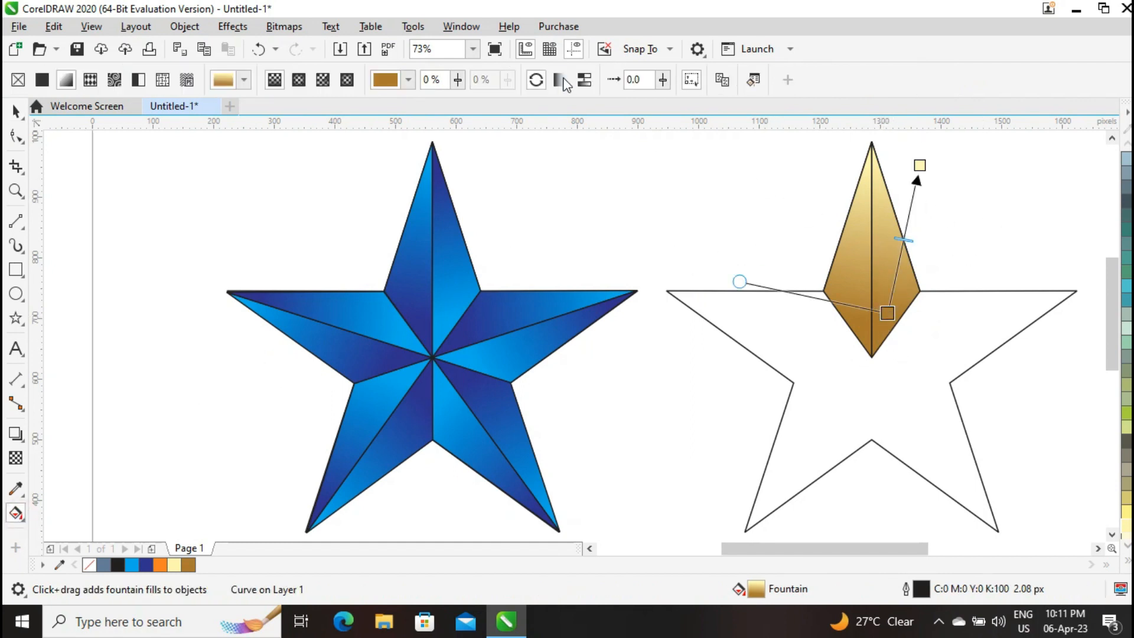
left_click(536, 80)
left_click_drag(886, 313, 905, 310)
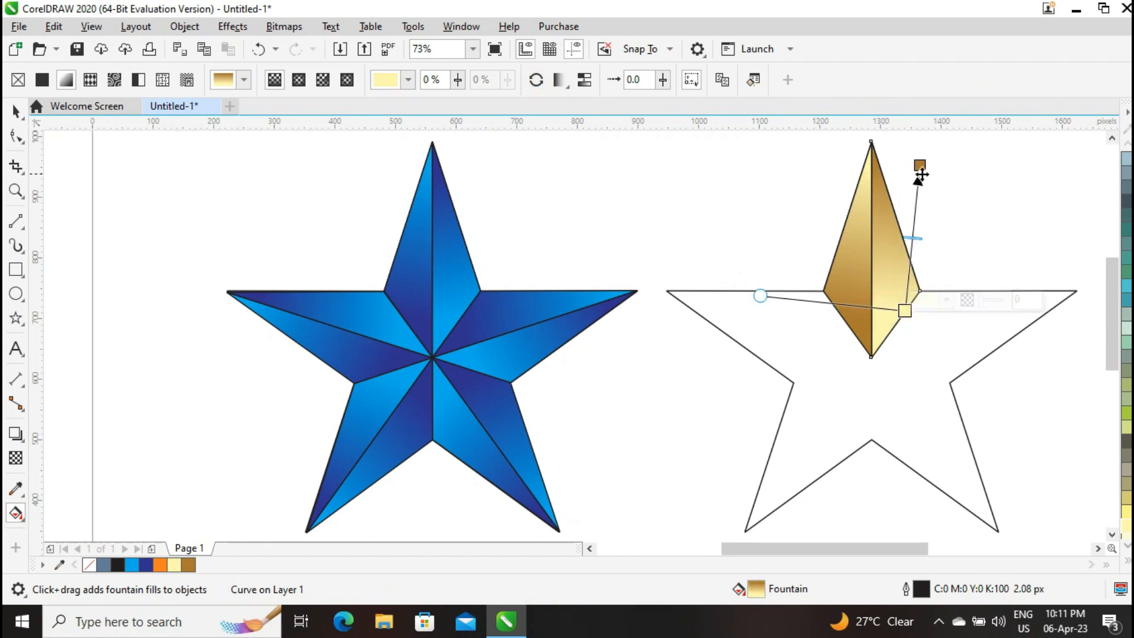
left_click_drag(920, 166, 872, 166)
- Group the two gold facets of the second star's top arm
left_click(17, 112)
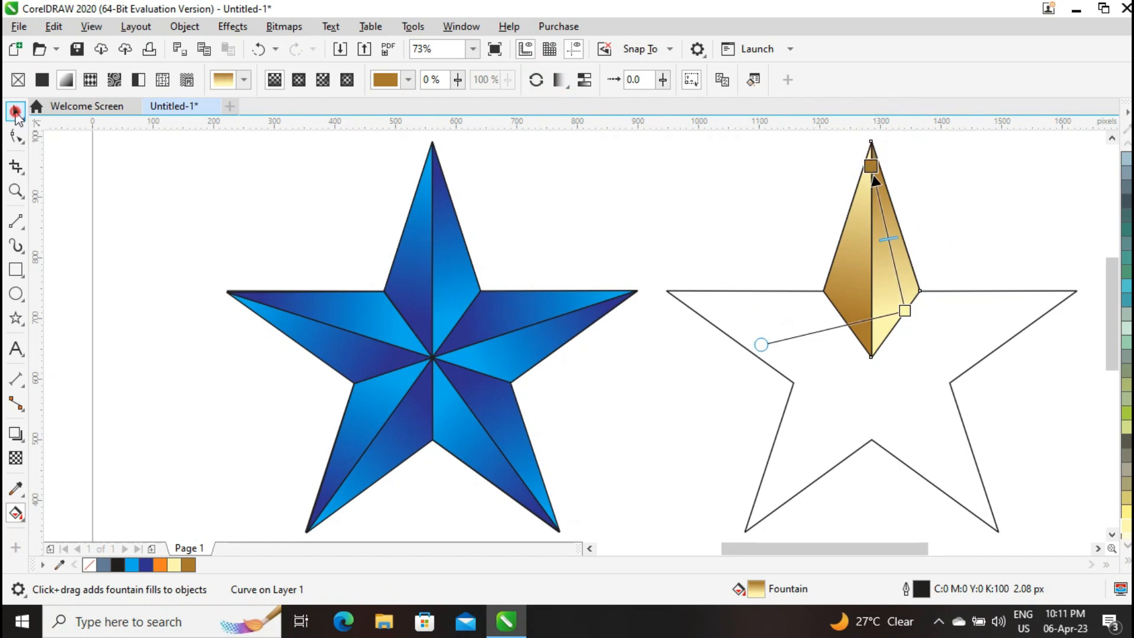
left_click(842, 285, "shift")
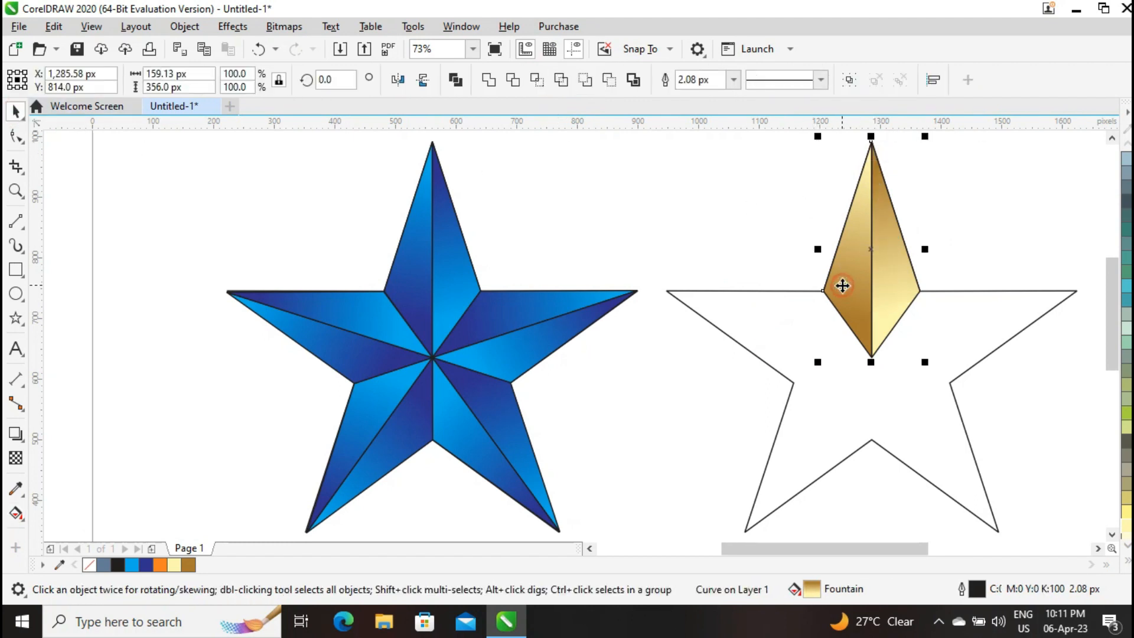
left_click(849, 81)
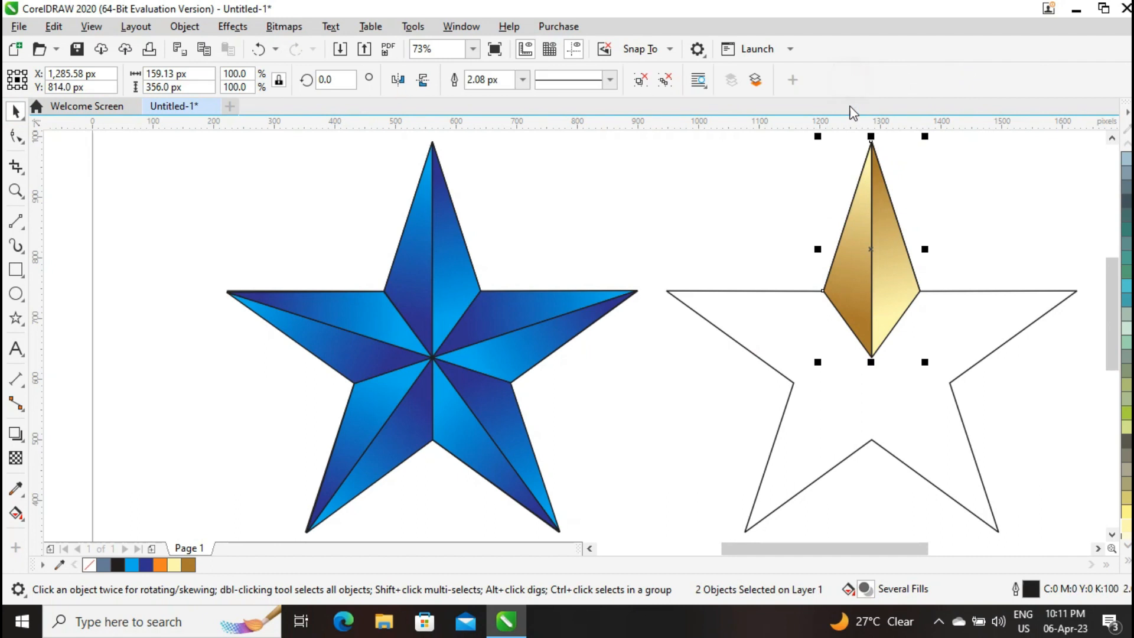
- Copy the gold arm rotated about 72° clockwise around the star's centre, and repeat the operation three times to complete the star
left_click(872, 249)
left_click_drag(870, 250, 872, 359)
left_click_drag(926, 134, 1098, 346)
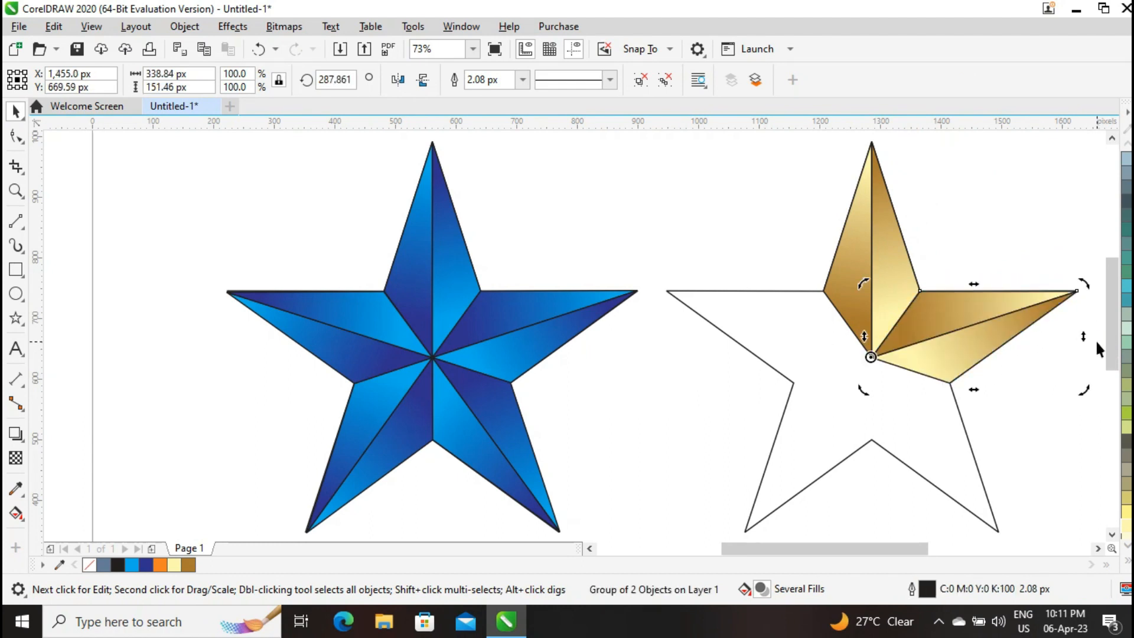
key("ctrl+r")
key("ctrl+r")
key("ctrl+r")
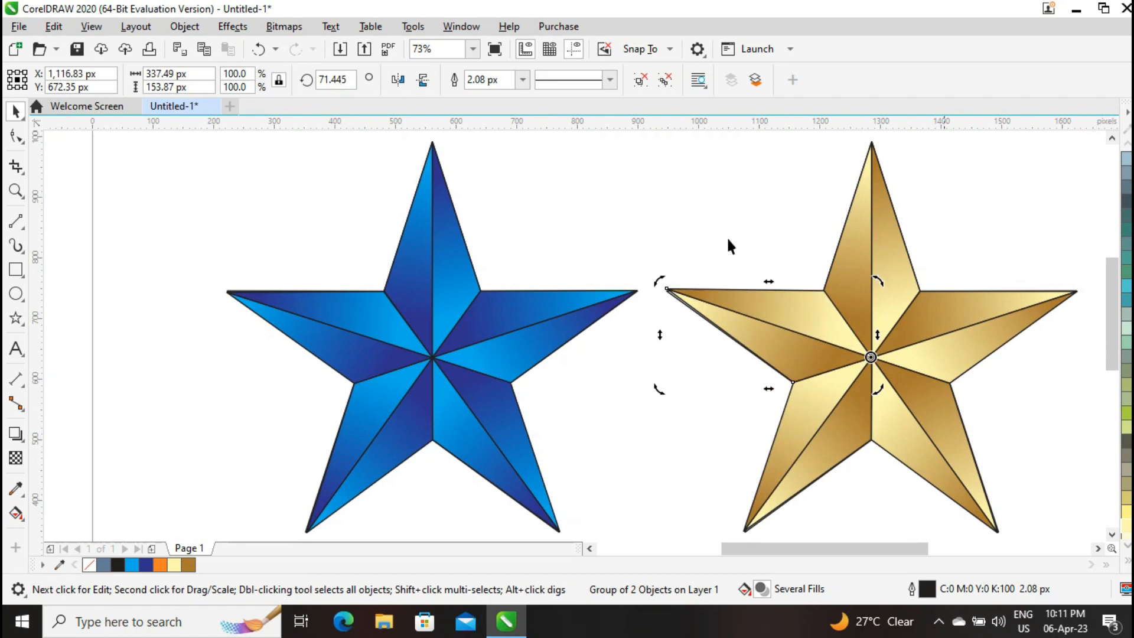
- Remove the outlines from all objects of both stars by setting the outline width to None
left_click(472, 49)
left_click(460, 63)
key("ctrl+a")
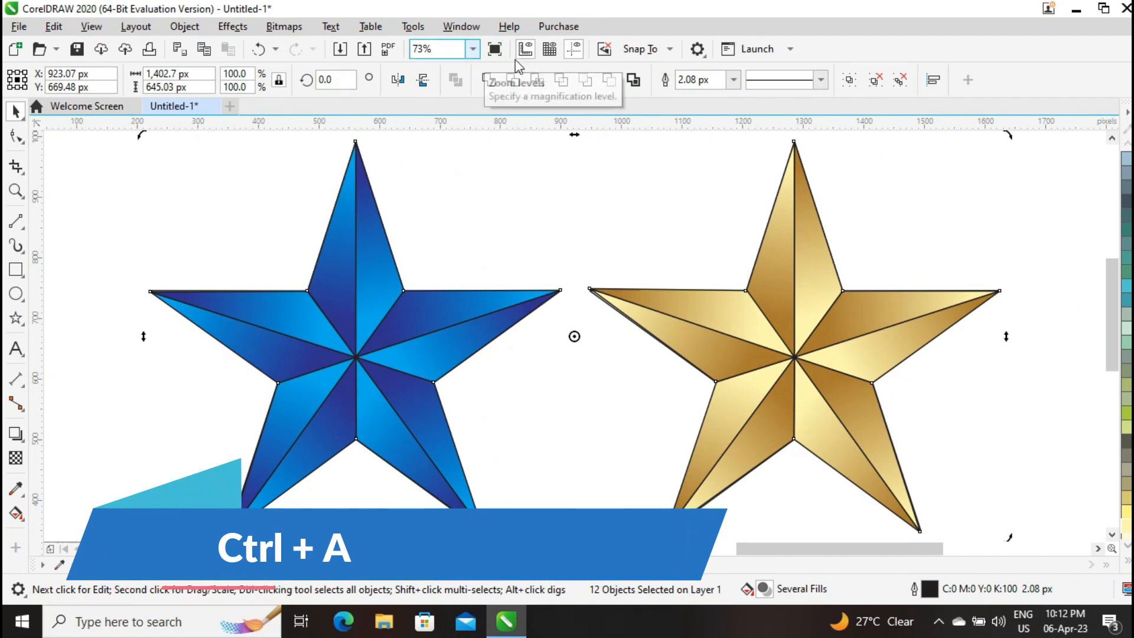
left_click(733, 79)
left_click(703, 100)
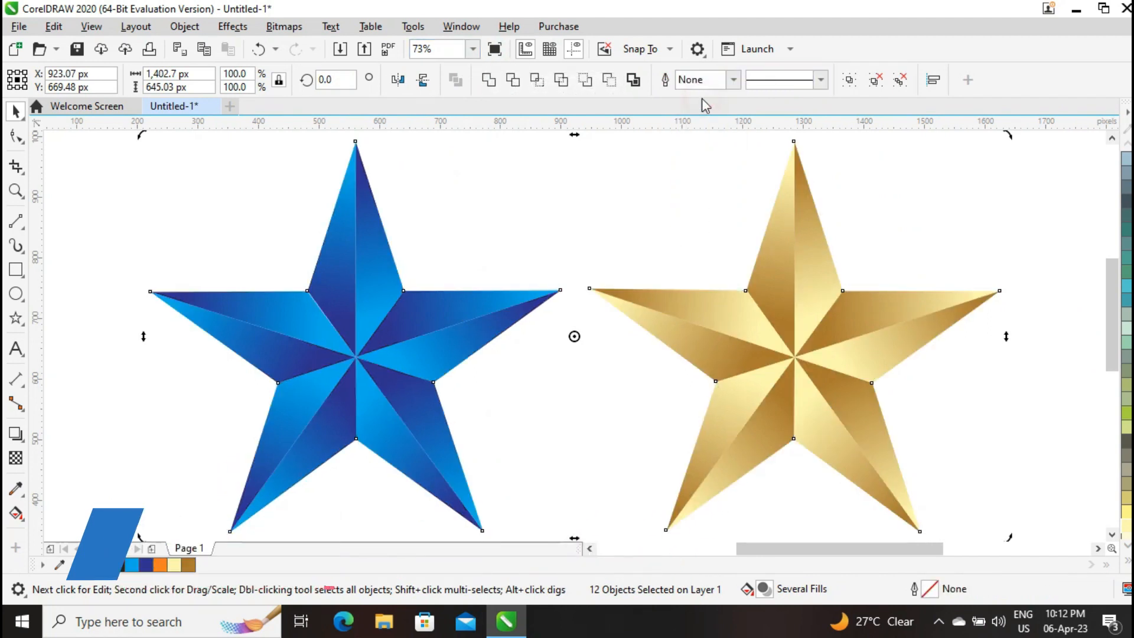
left_click(1045, 201)
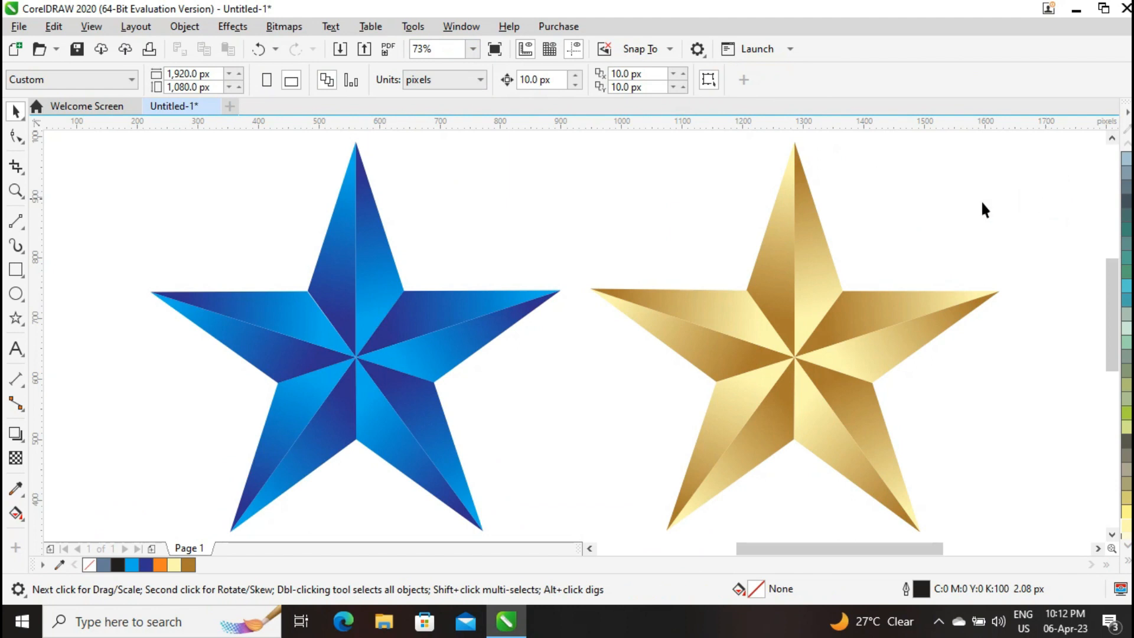
- Enlarge both stars together to about 1,634 × 751 px and move them to roughly the middle of the page
left_click(472, 52)
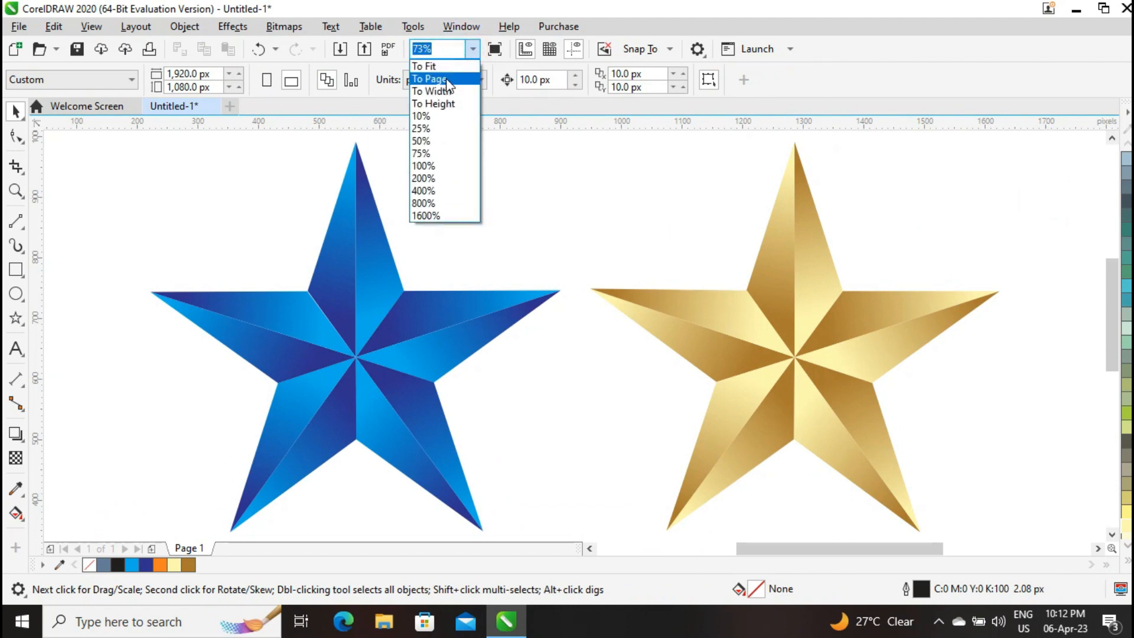
left_click(452, 77)
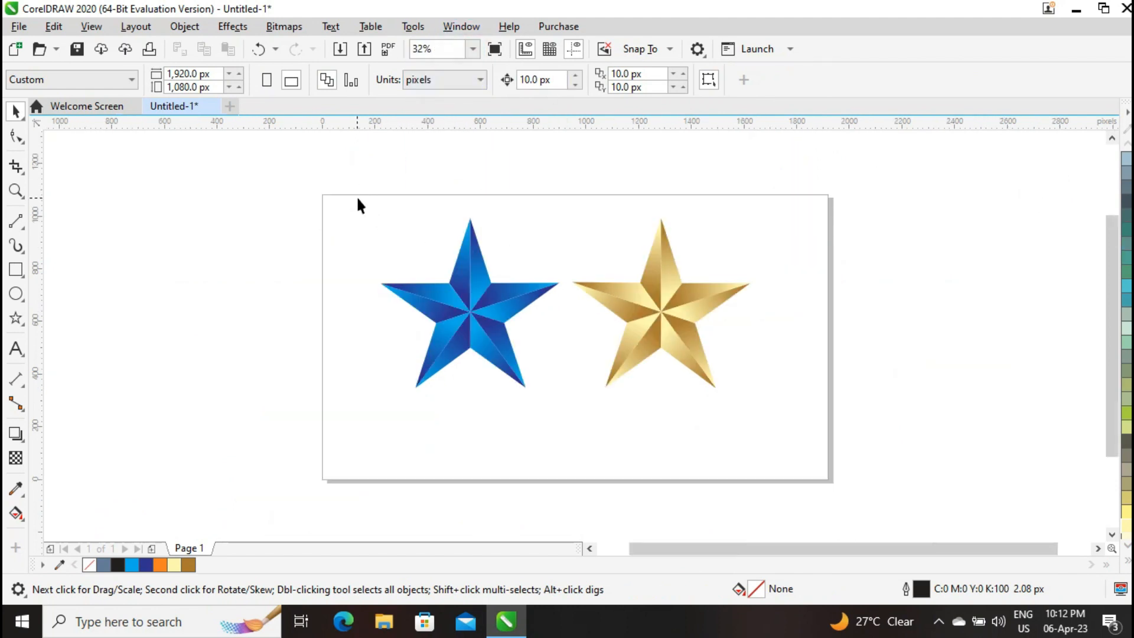
left_click_drag(735, 405, 785, 413)
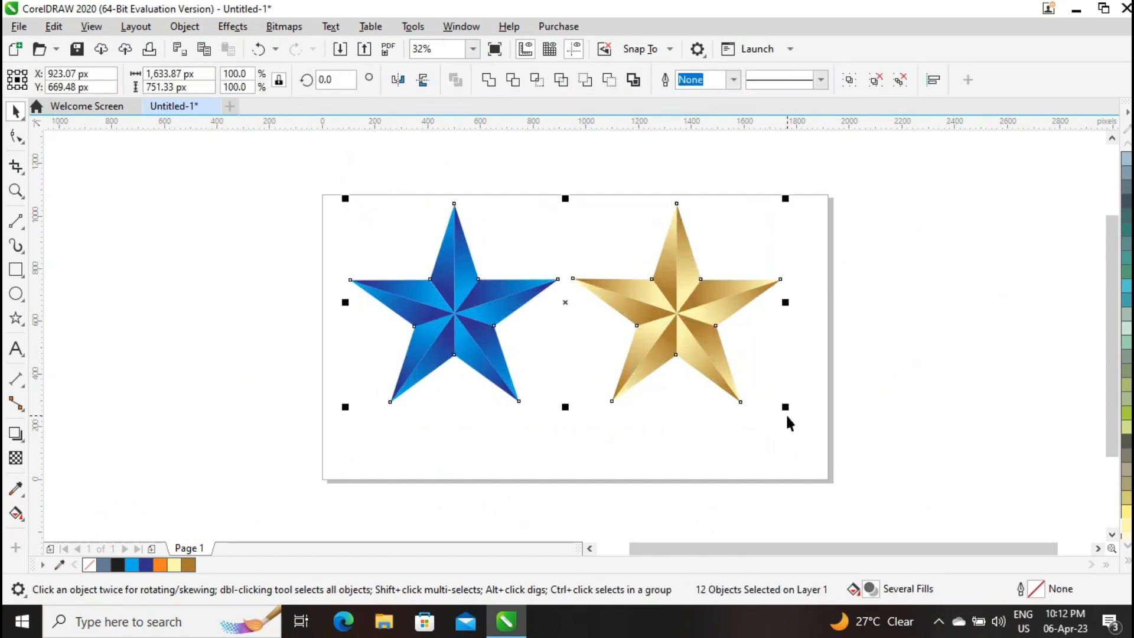
left_click_drag(682, 317, 707, 332)
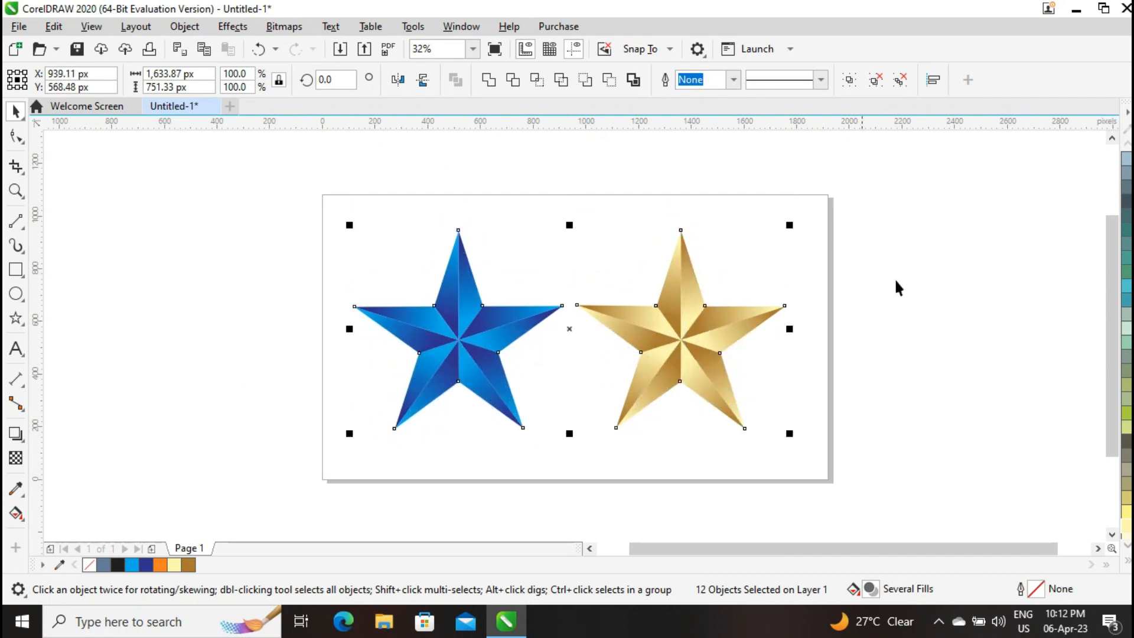
left_click(914, 282)
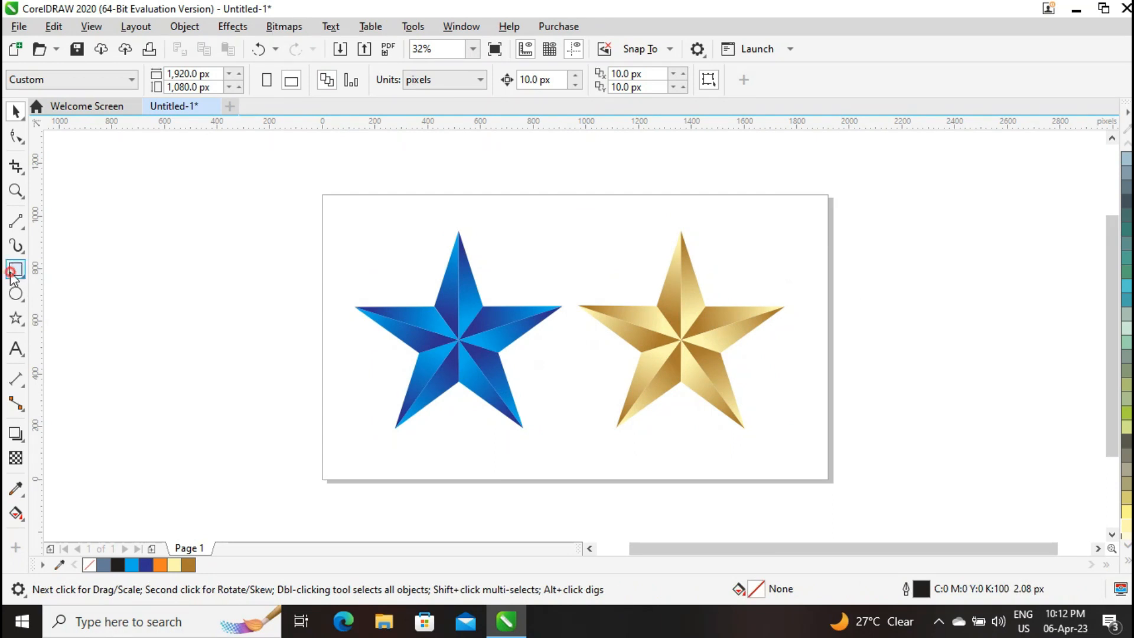
- Add a page-sized background rectangle behind the stars and fill it with black (C0 M0 Y0 K100)
double_click(11, 274)
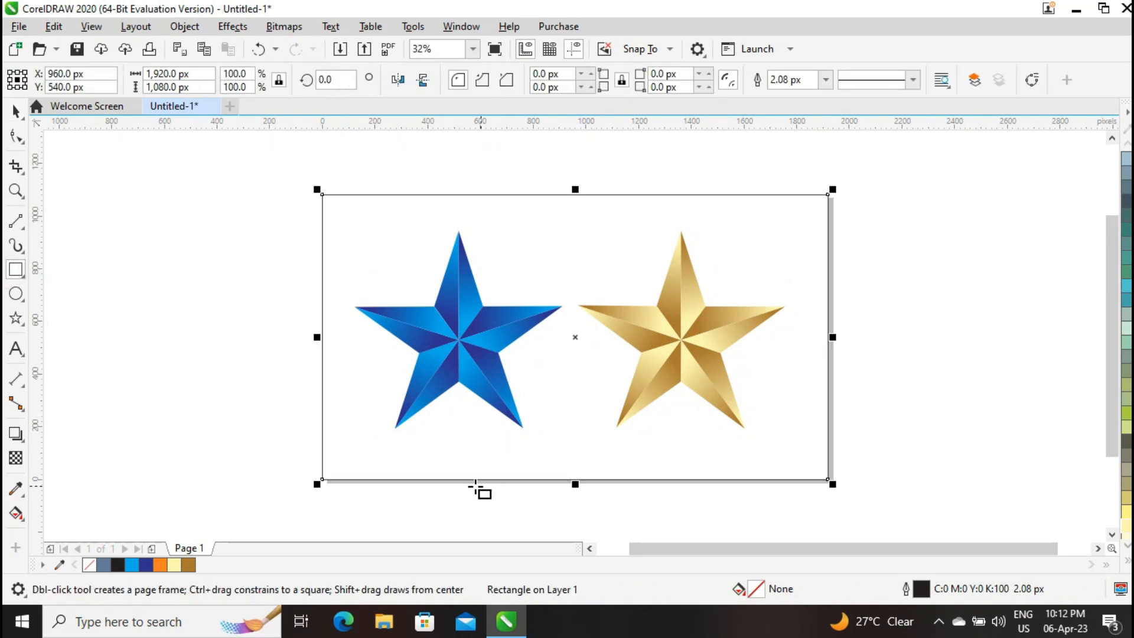
left_click(118, 566)
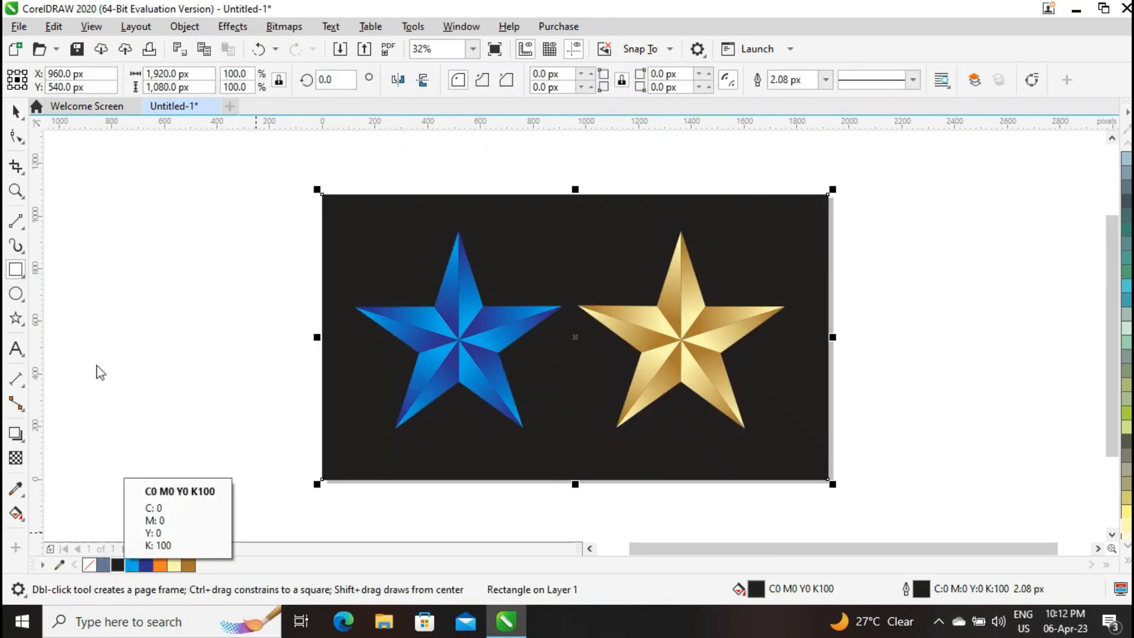
left_click(16, 112)
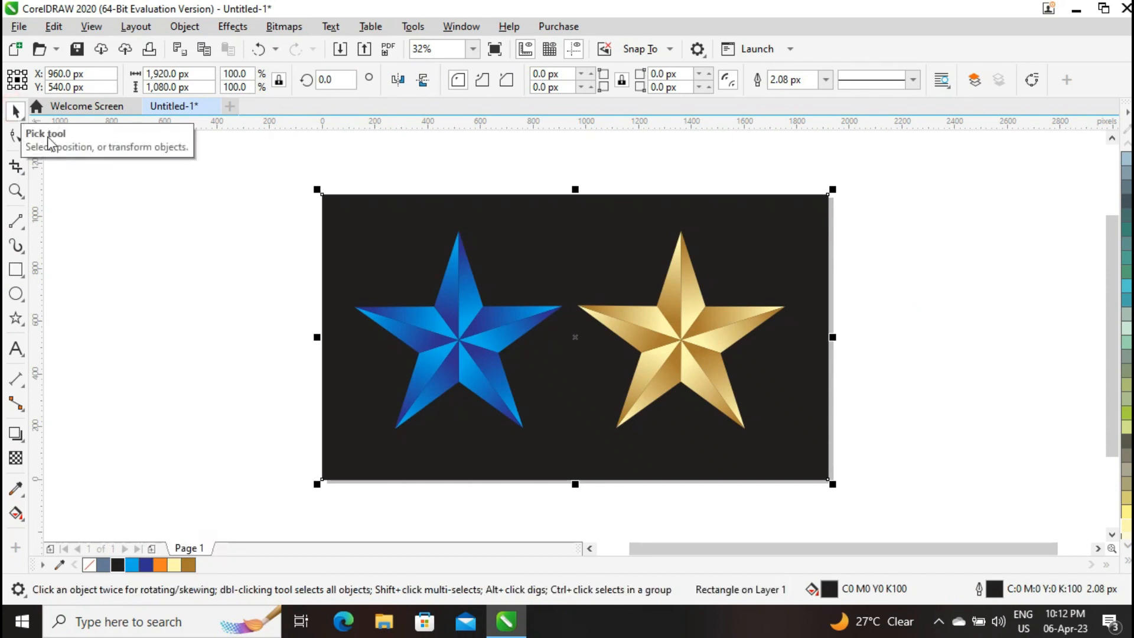
left_click(110, 187)
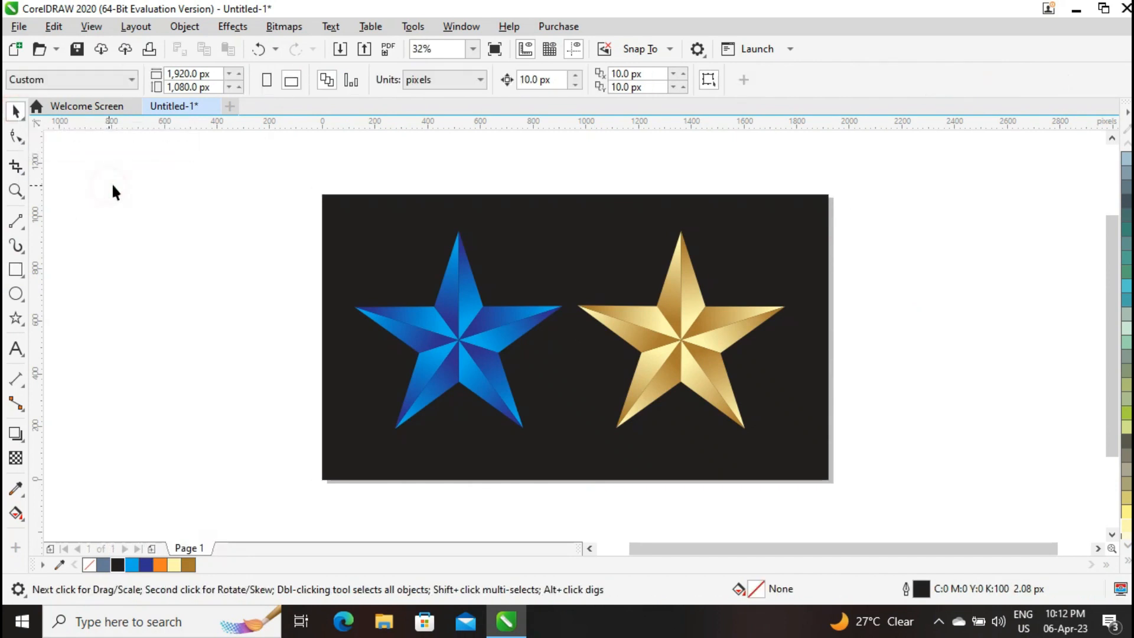
- Fit the artwork in view and show the finished stars in full-screen preview
left_click(474, 51)
left_click(457, 67)
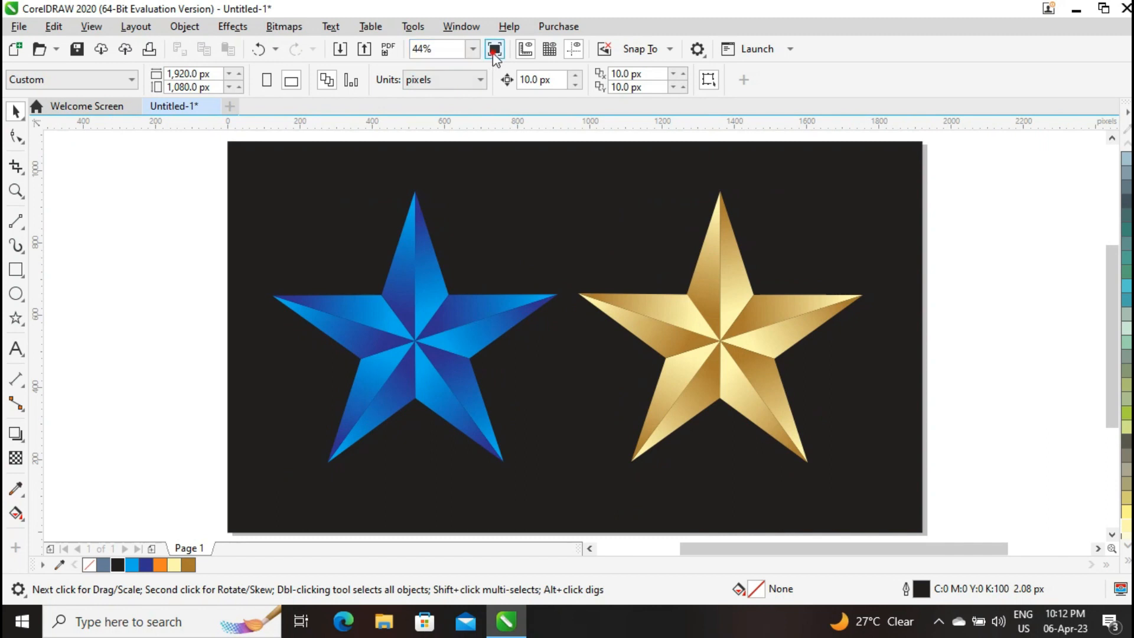
left_click(494, 53)
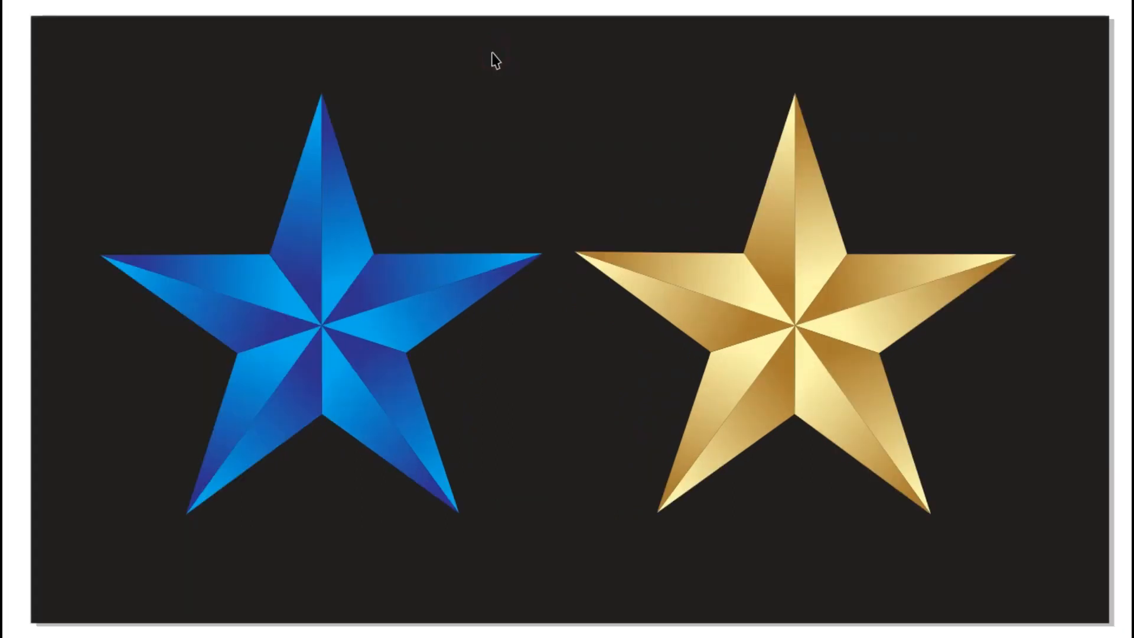